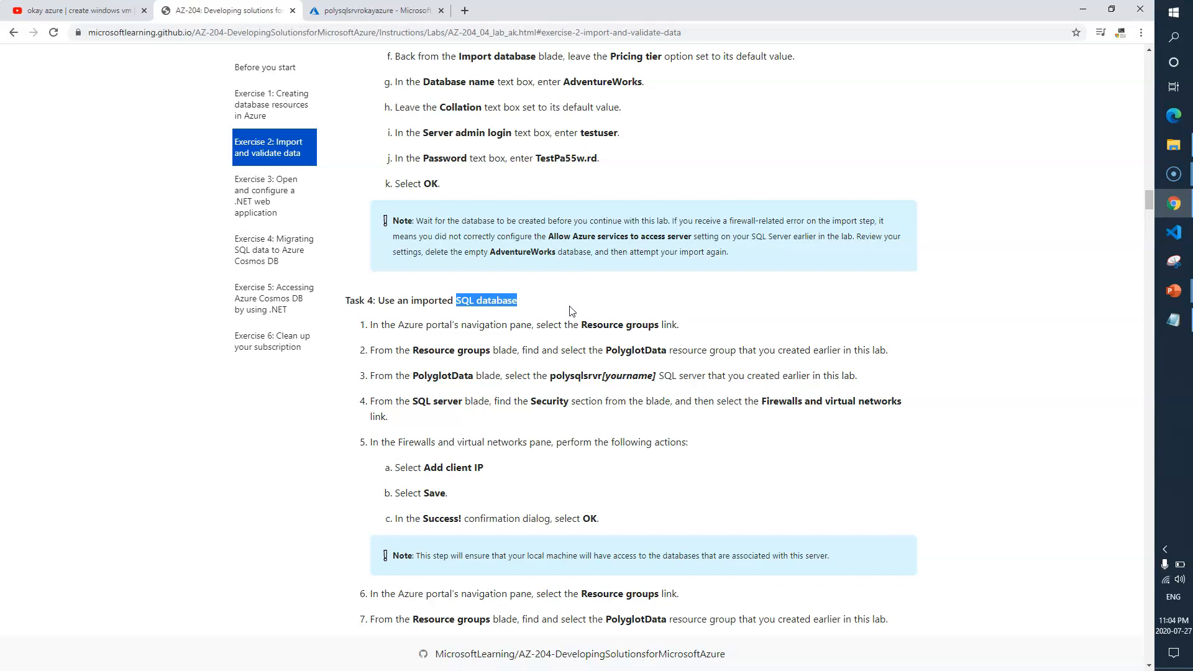
- Read the Task 4 lab instructions on opening the SQL server's firewall settings and adding the client IP
click(553, 300)
drag(402, 301, 485, 304)
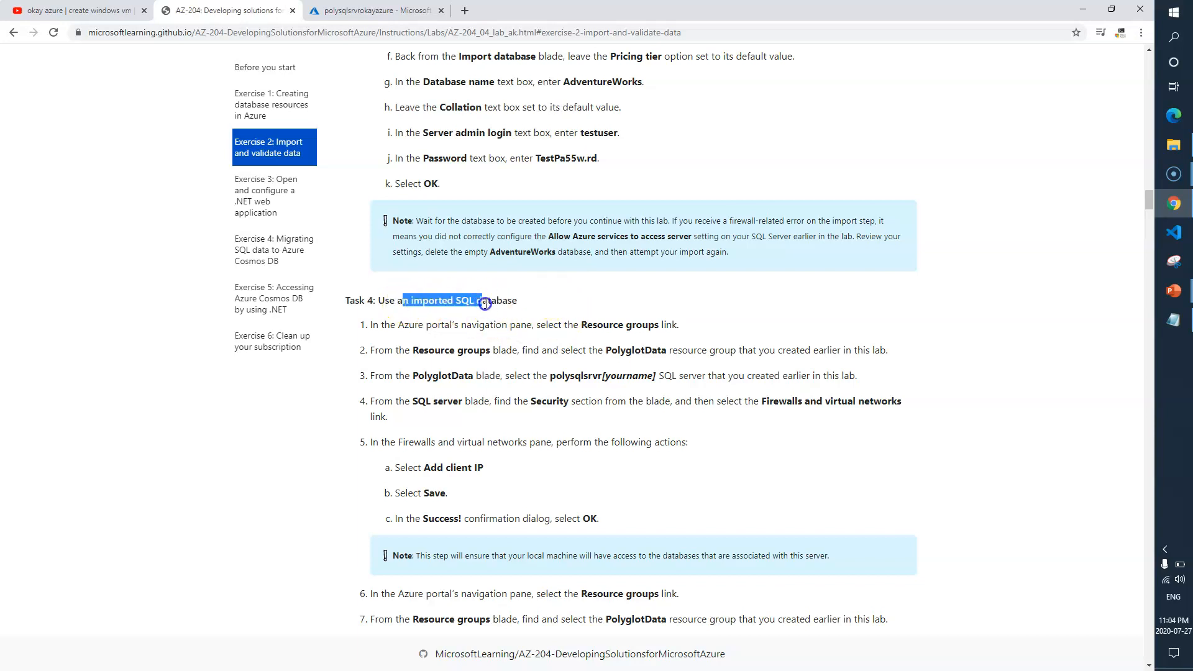
drag(581, 324, 662, 350)
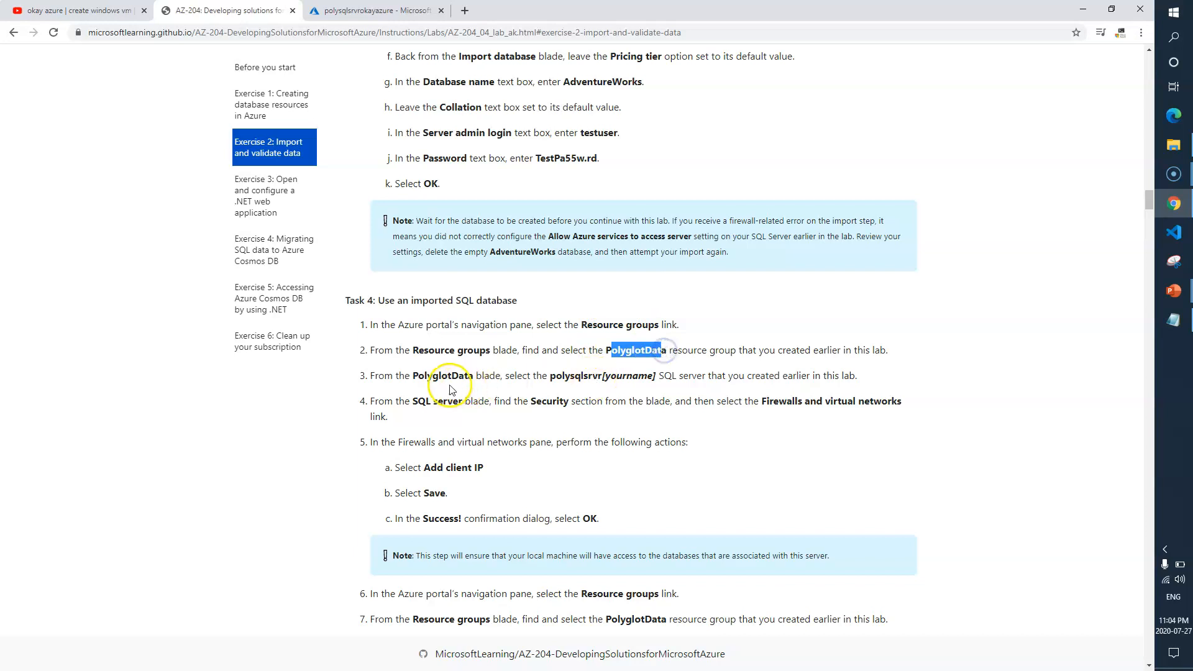
click(550, 374)
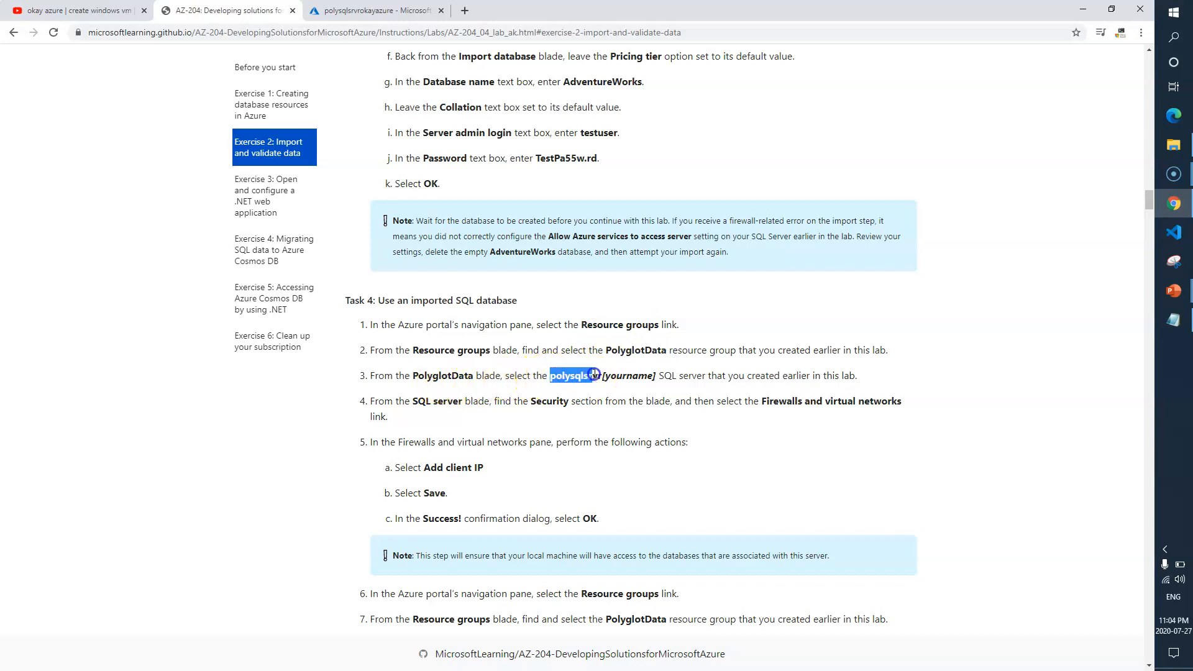
drag(600, 374, 602, 375)
click(457, 402)
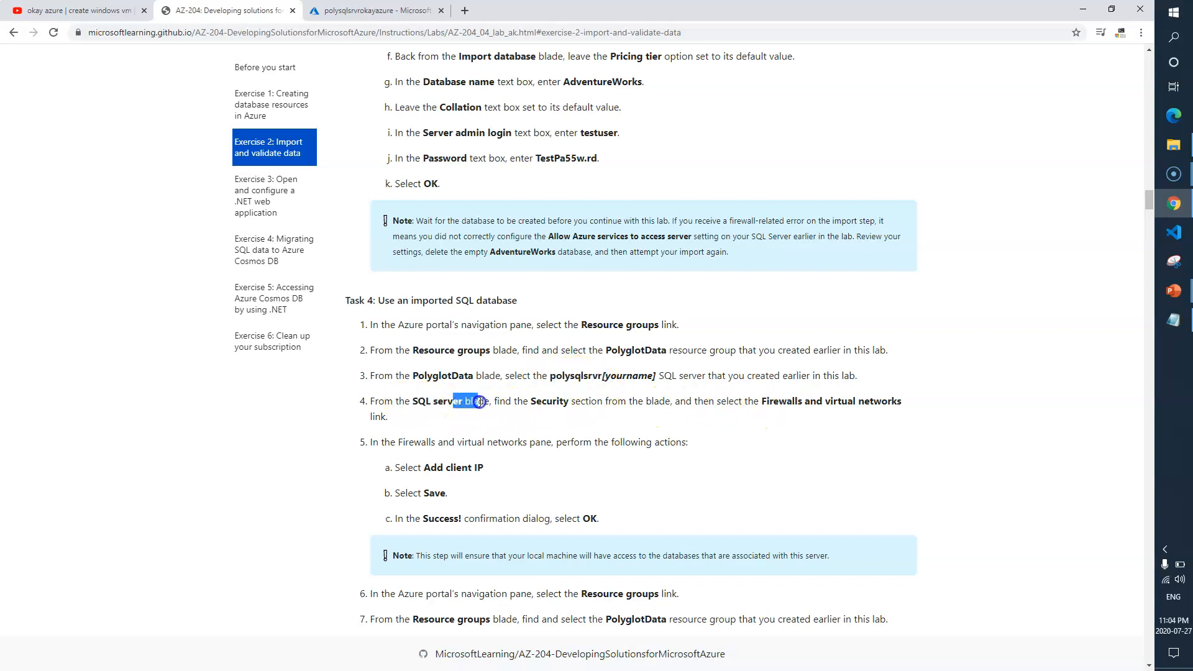
click(544, 401)
drag(704, 402, 883, 403)
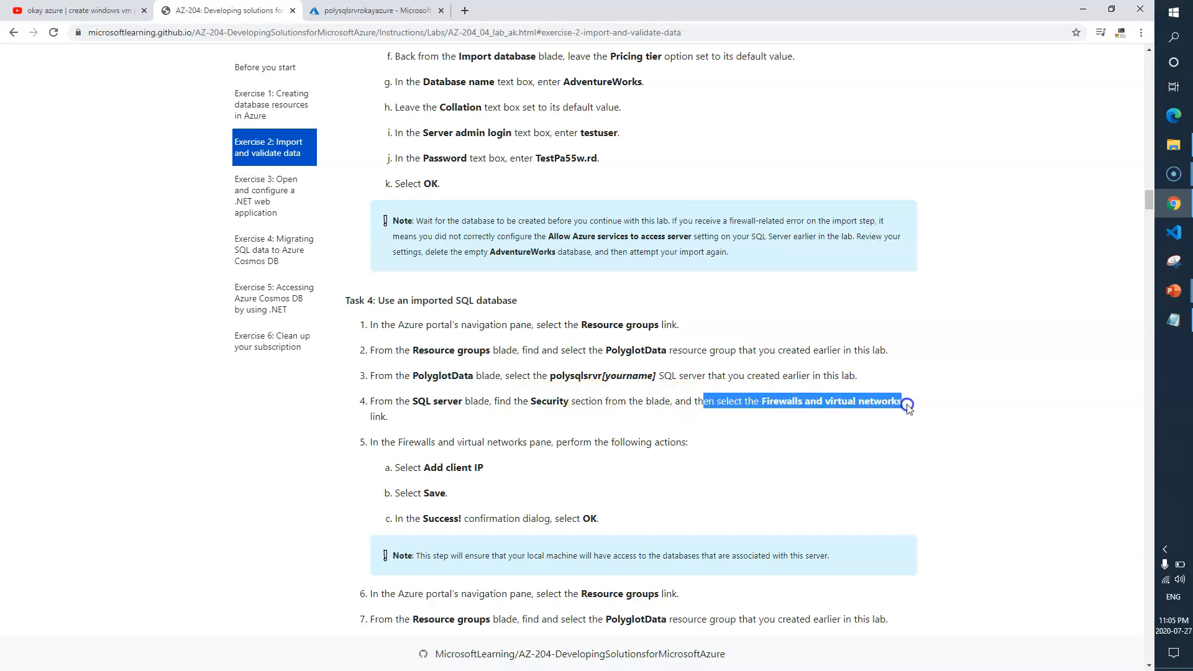
click(452, 420)
scroll(452, 420, down, 1)
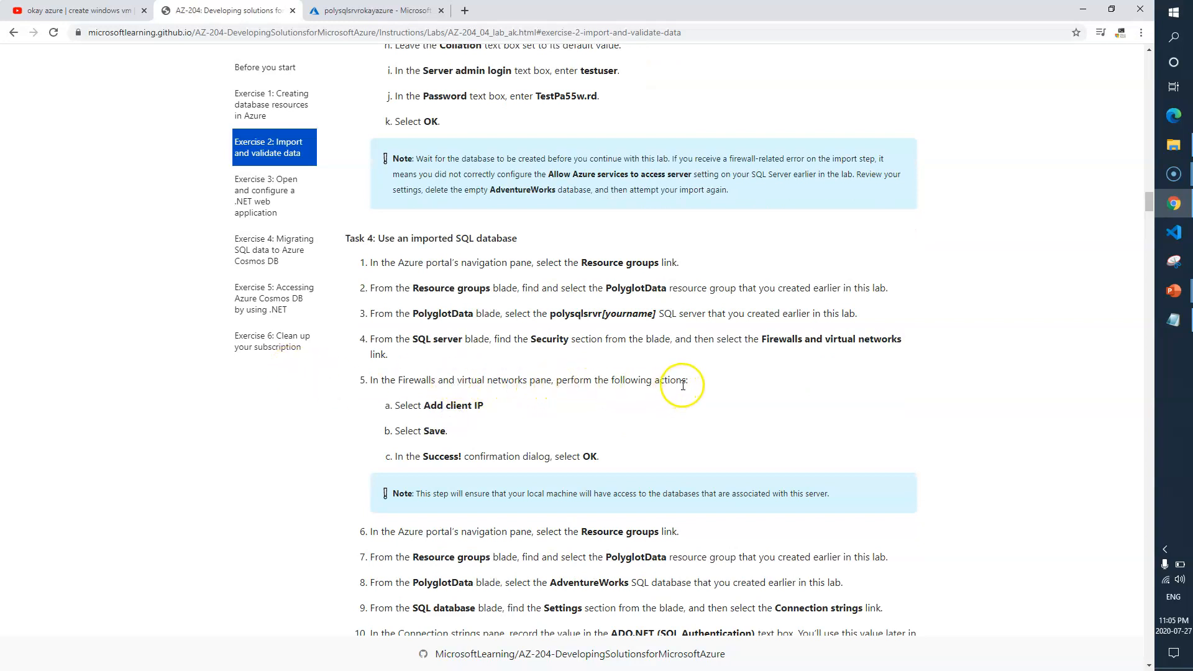
drag(496, 407, 420, 427)
click(644, 448)
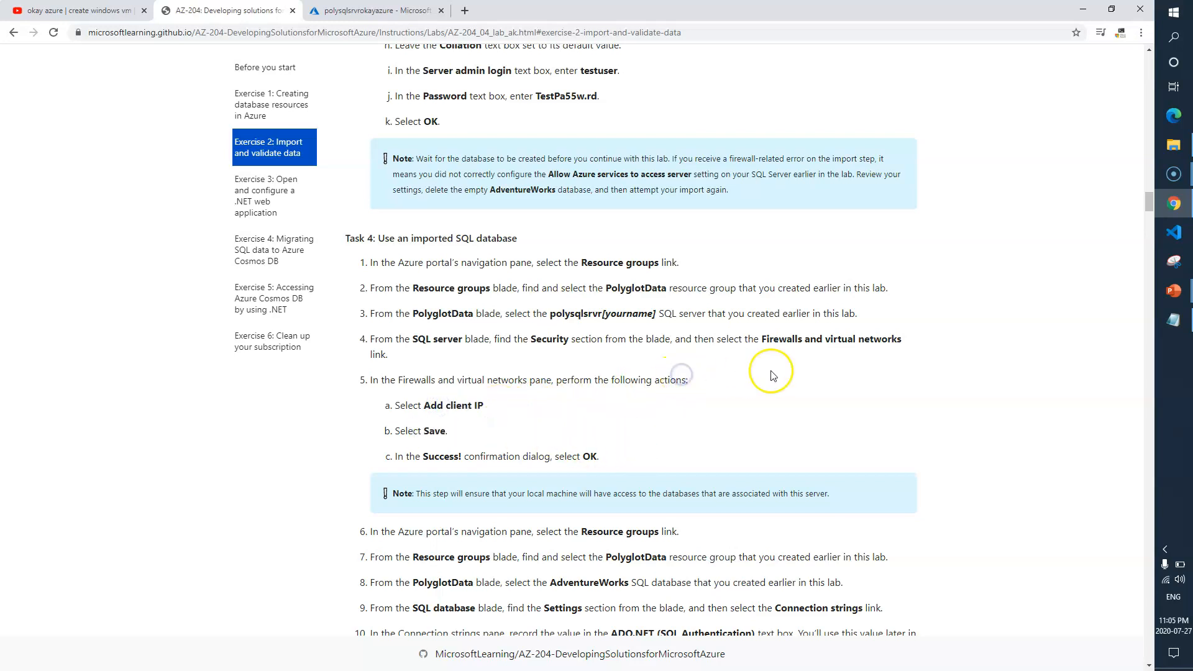
- Switch to the Azure portal and open the Firewalls and virtual networks settings of the polysqlsrvrokayazure SQL server in the PolyglotData resource group
click(376, 11)
click(482, 254)
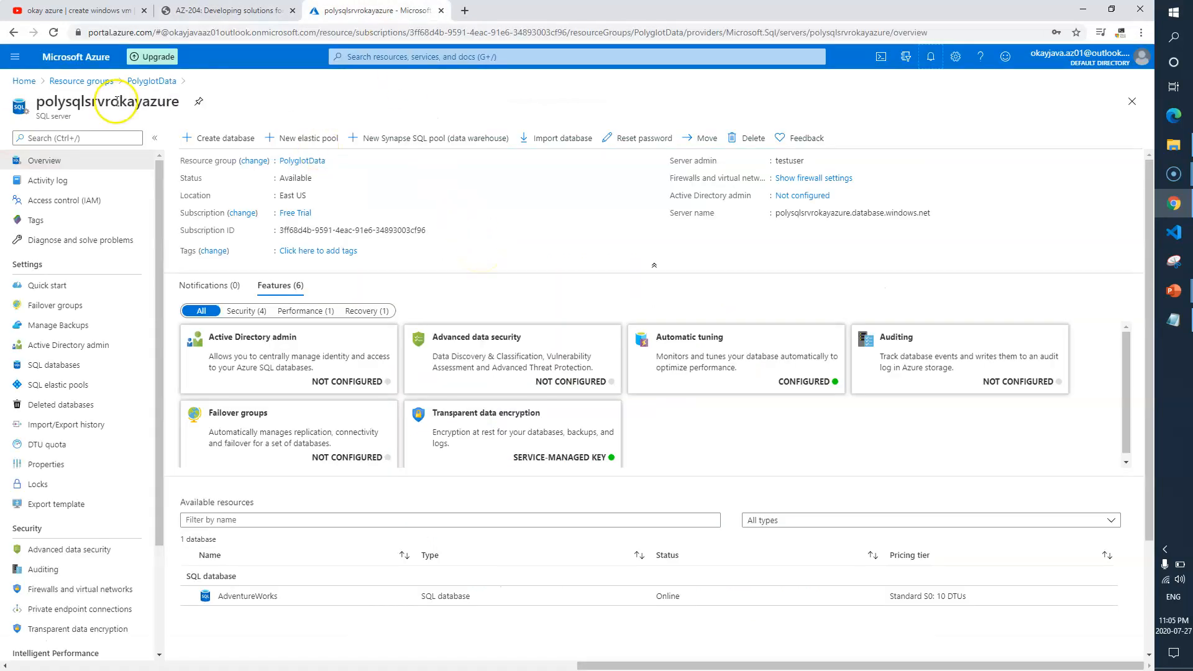
click(1138, 103)
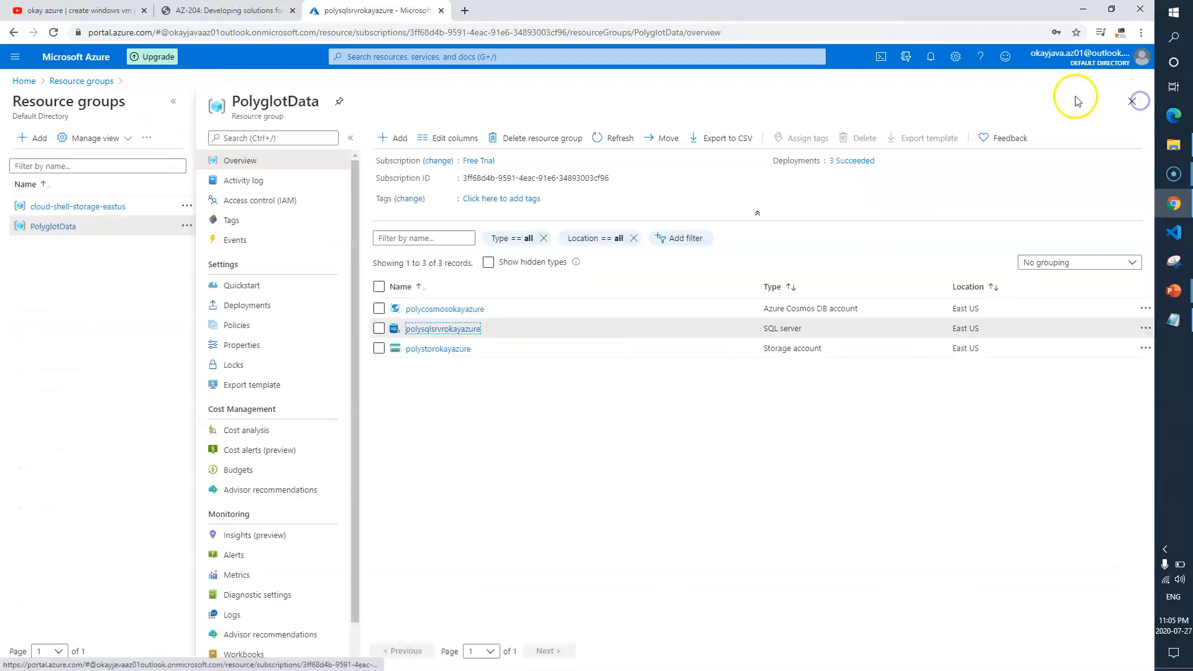
click(424, 334)
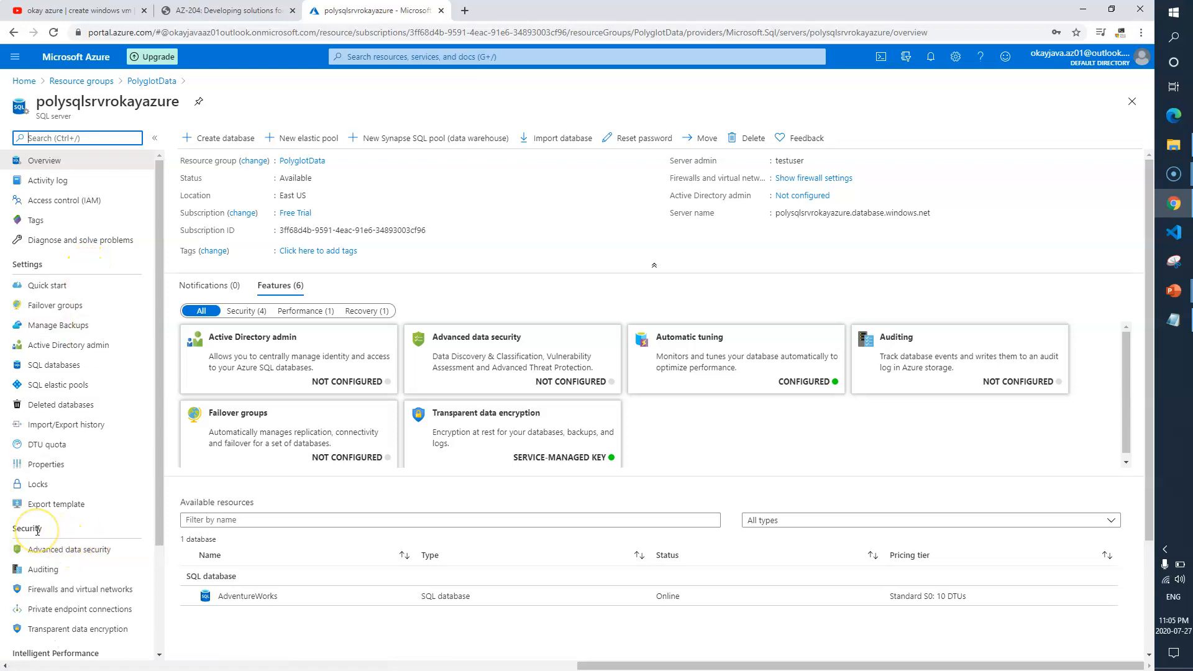
scroll(38, 530, down, 1)
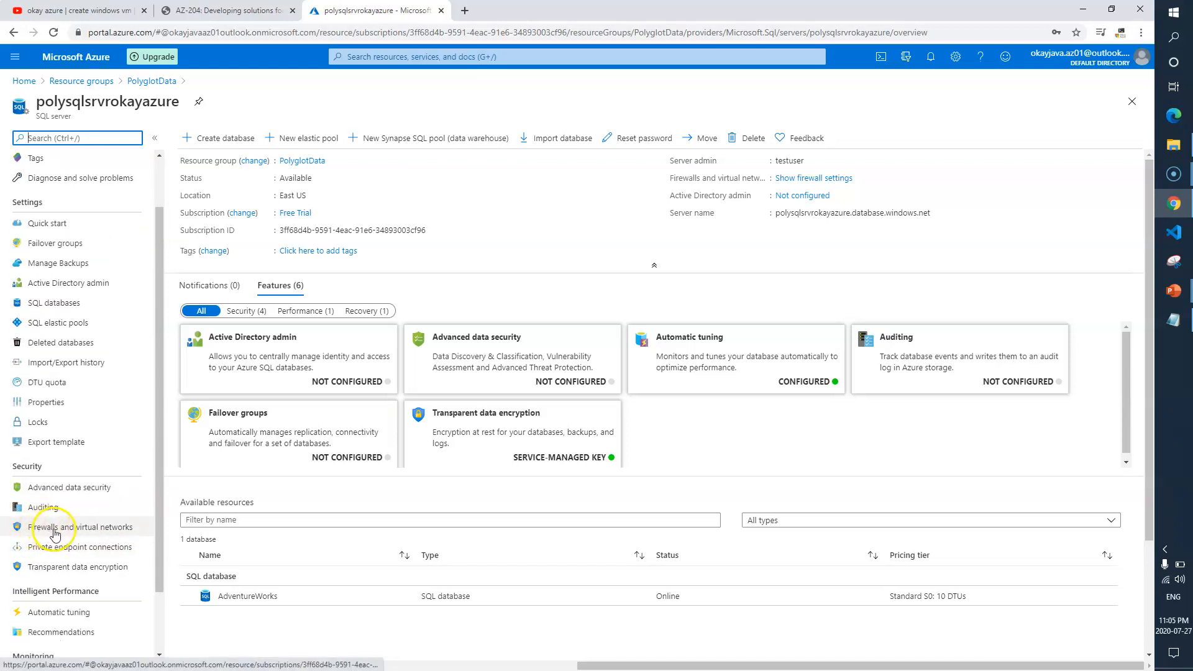
click(108, 528)
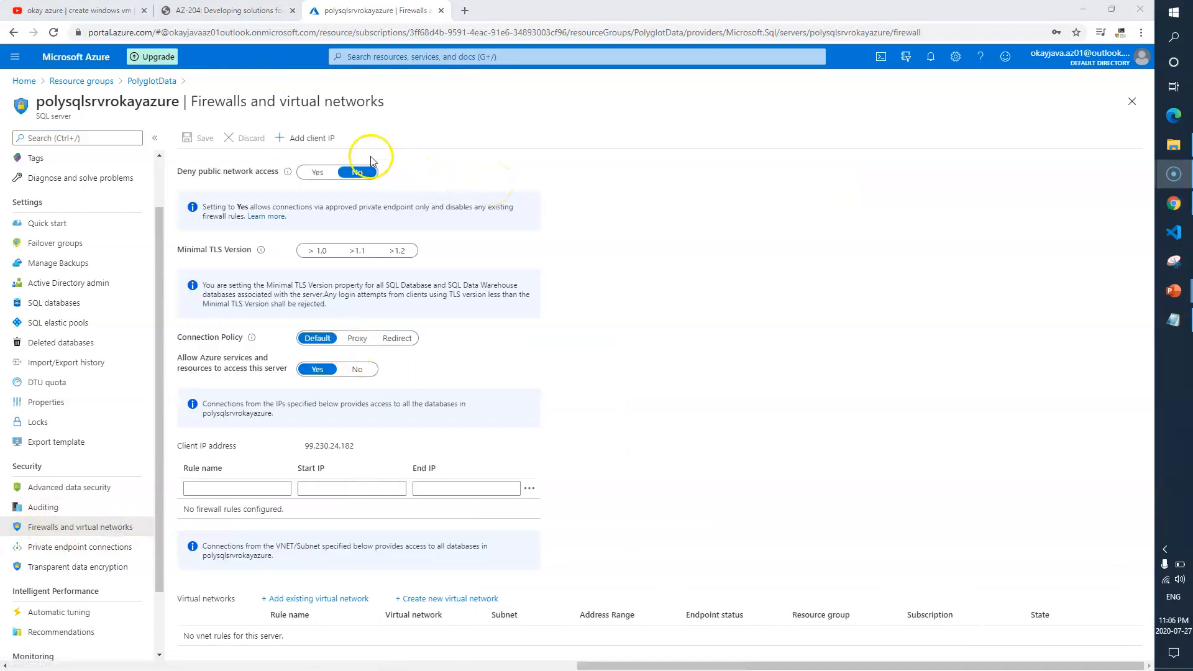
- Add a firewall rule for the current client IP to the SQL server, save it and acknowledge the confirmation
click(323, 144)
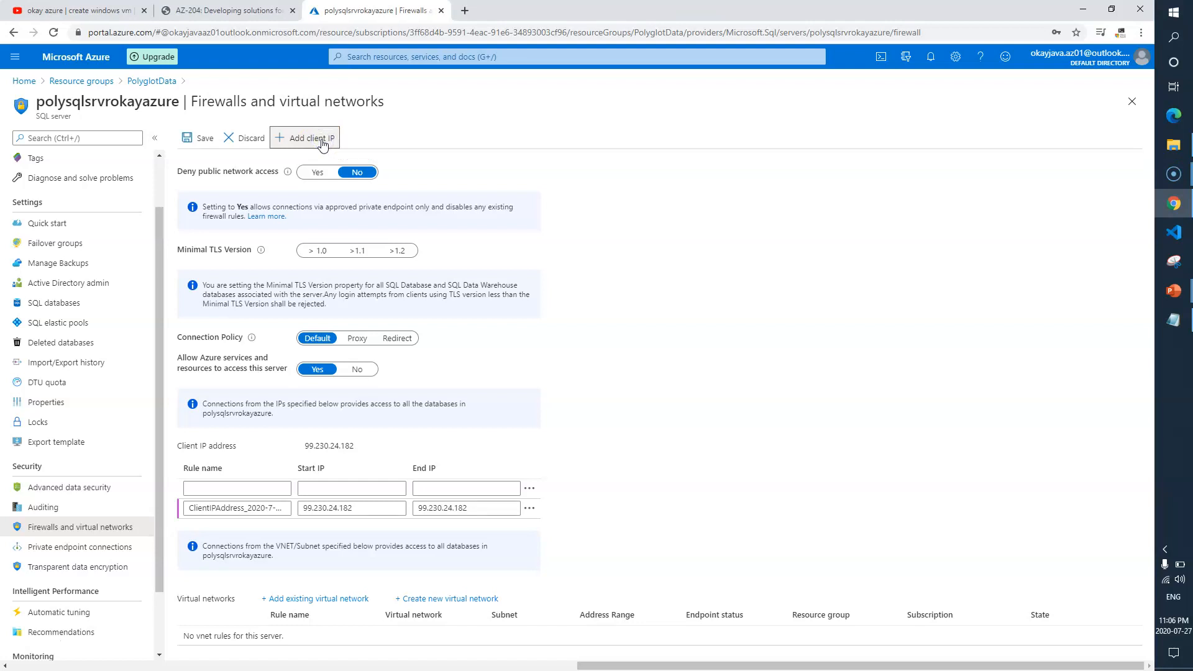
click(307, 510)
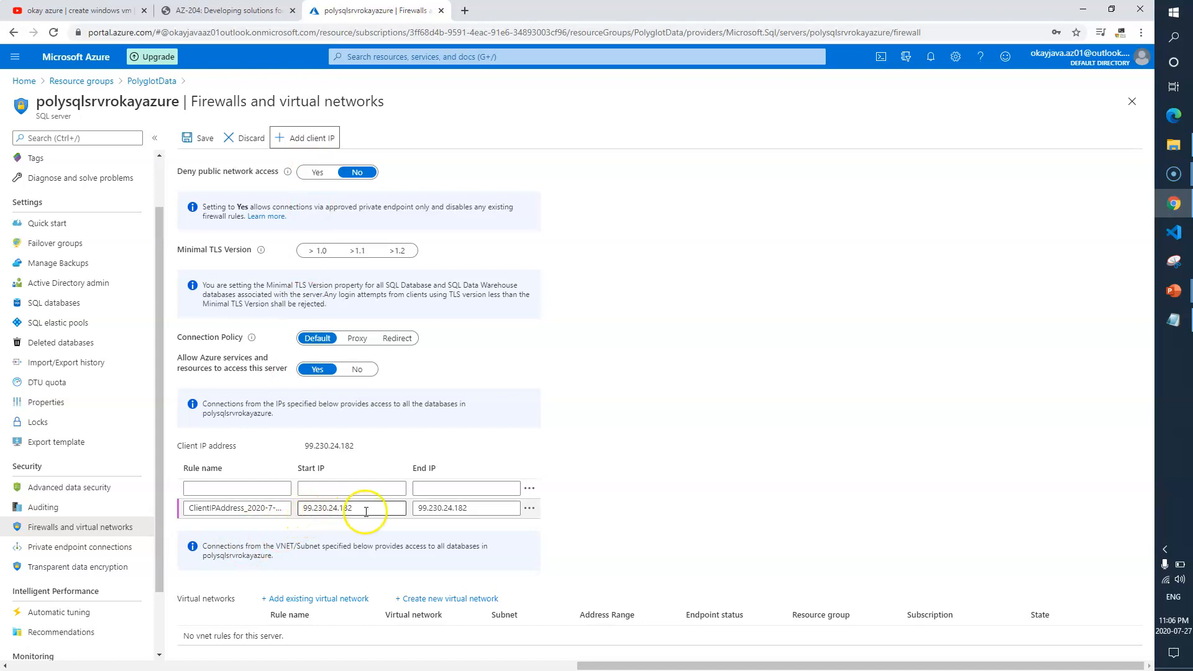
click(483, 510)
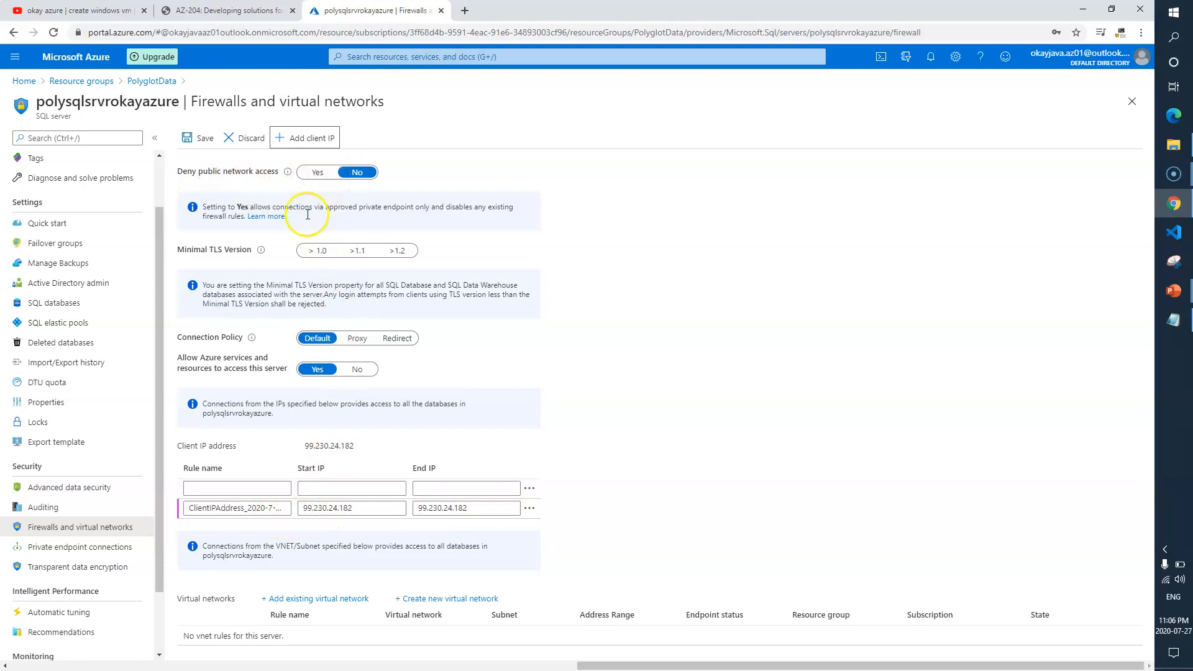
click(205, 138)
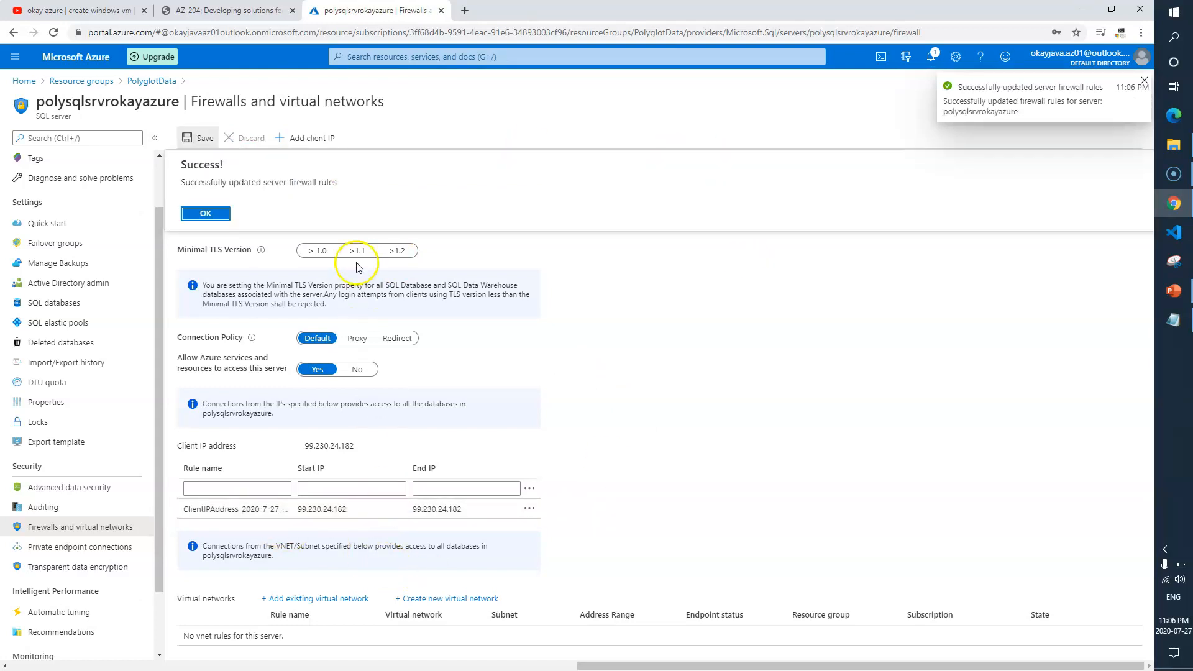
click(207, 215)
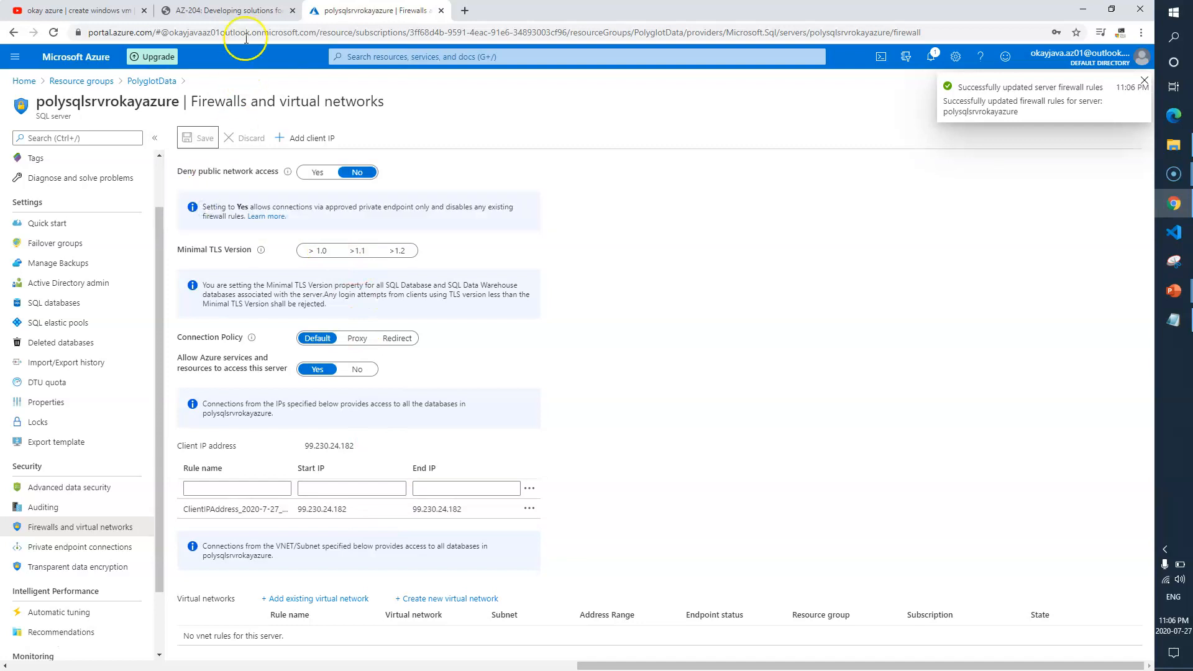
- Read the lab instructions covering the firewall confirmation, the local machine access note and selecting the AdventureWorks database
click(229, 11)
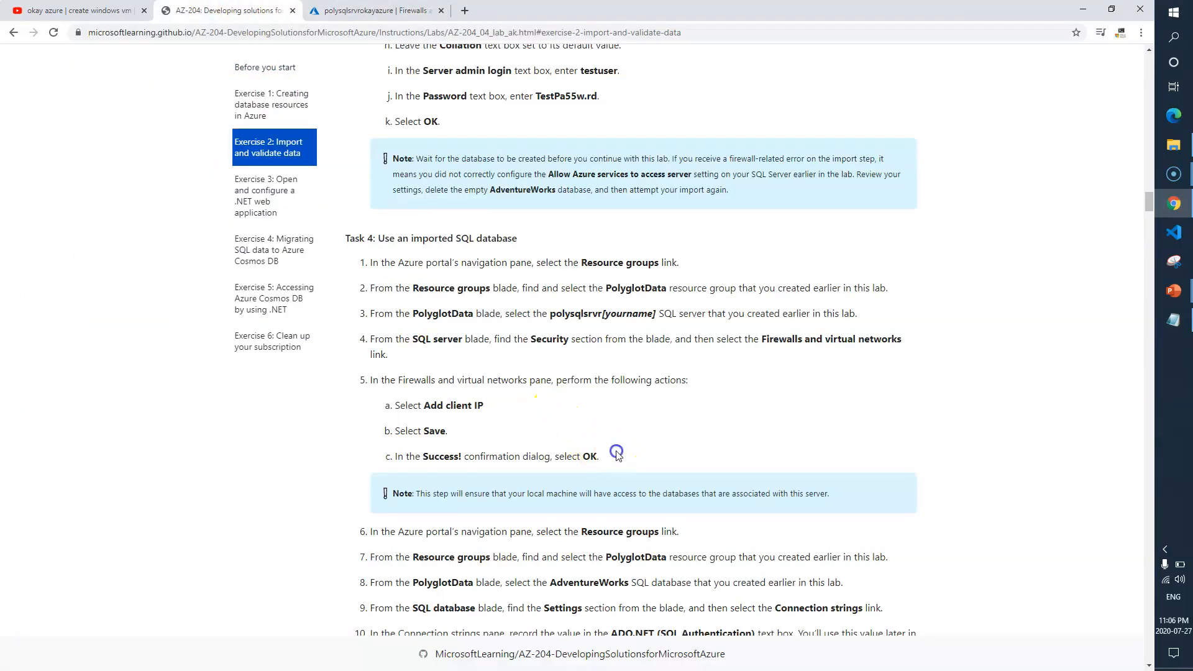
drag(600, 457, 434, 458)
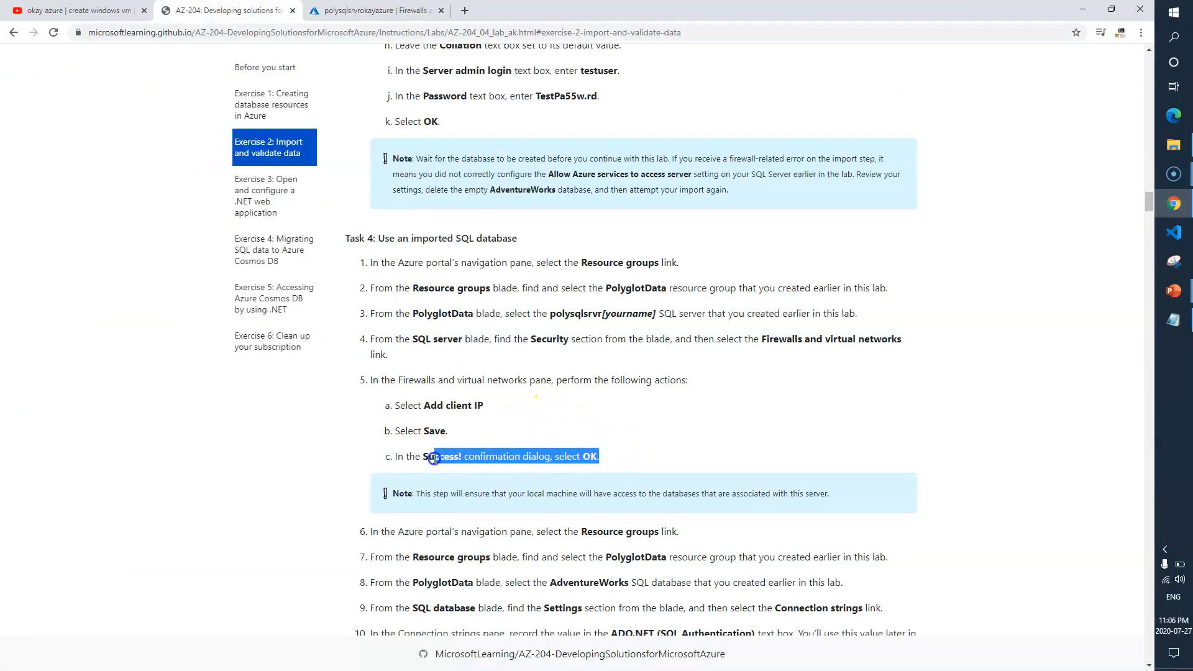
click(626, 456)
drag(626, 456, 533, 455)
scroll(636, 410, down, 1)
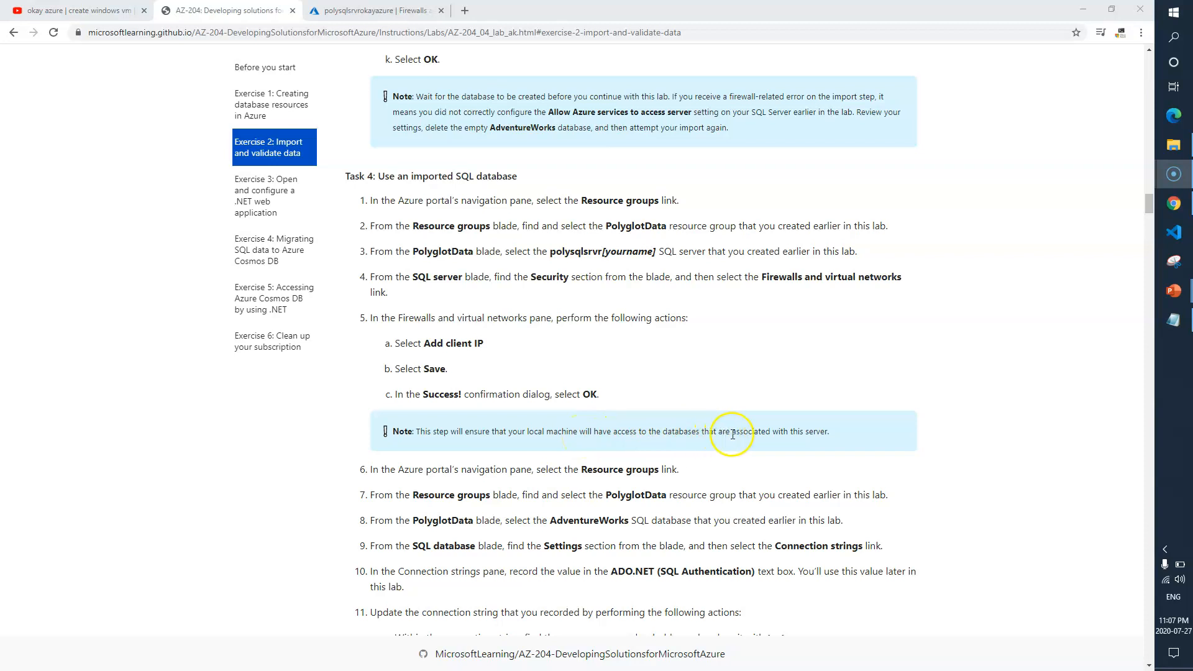
drag(829, 431, 681, 431)
click(619, 429)
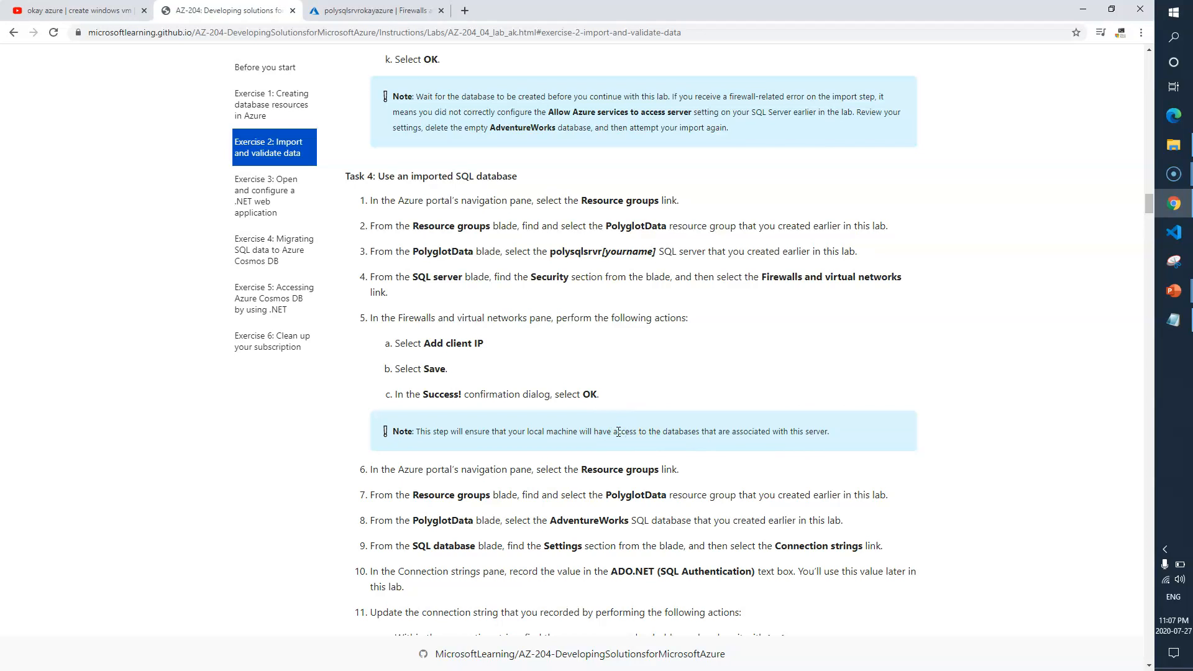
scroll(598, 456, down, 2)
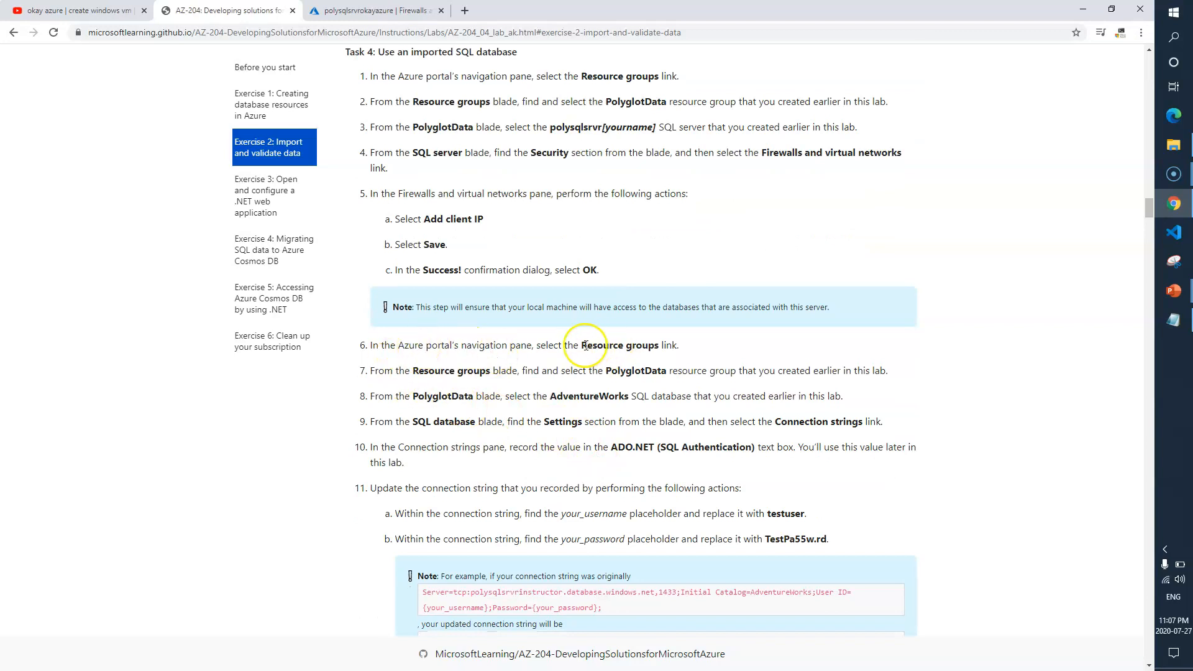
drag(579, 346, 668, 370)
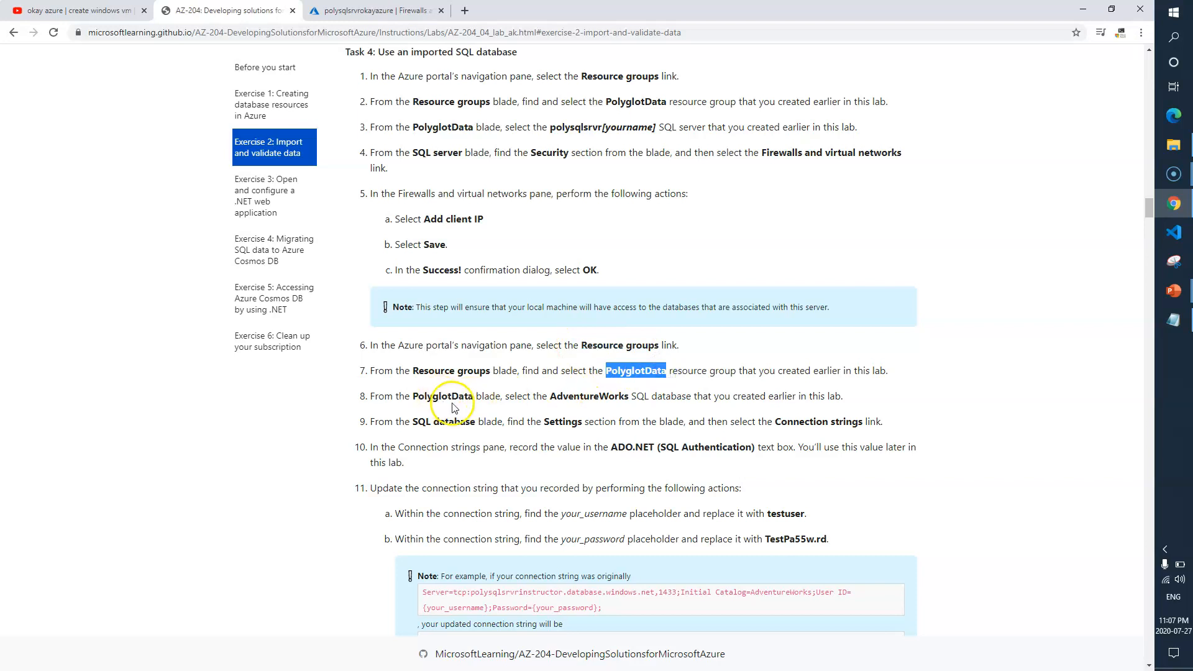
double_click(554, 397)
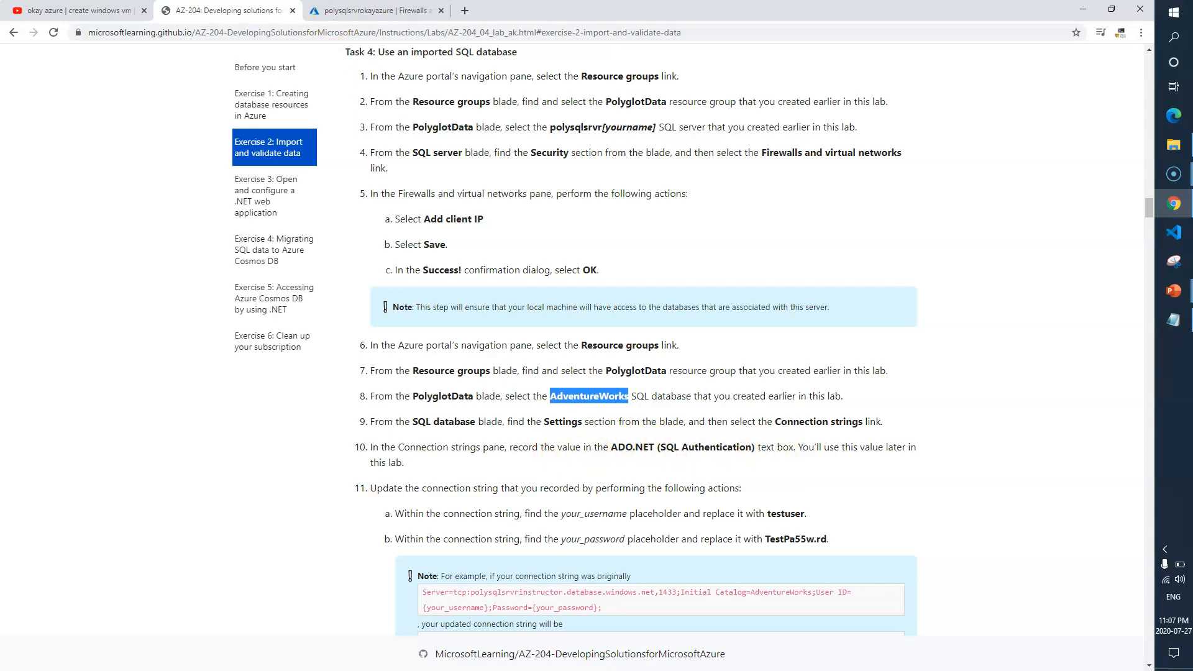
- Return to the Azure portal, reopen the PolyglotData resource group from the resource groups list and open its AdventureWorks SQL database
key(ctrl+Tab)
click(1132, 100)
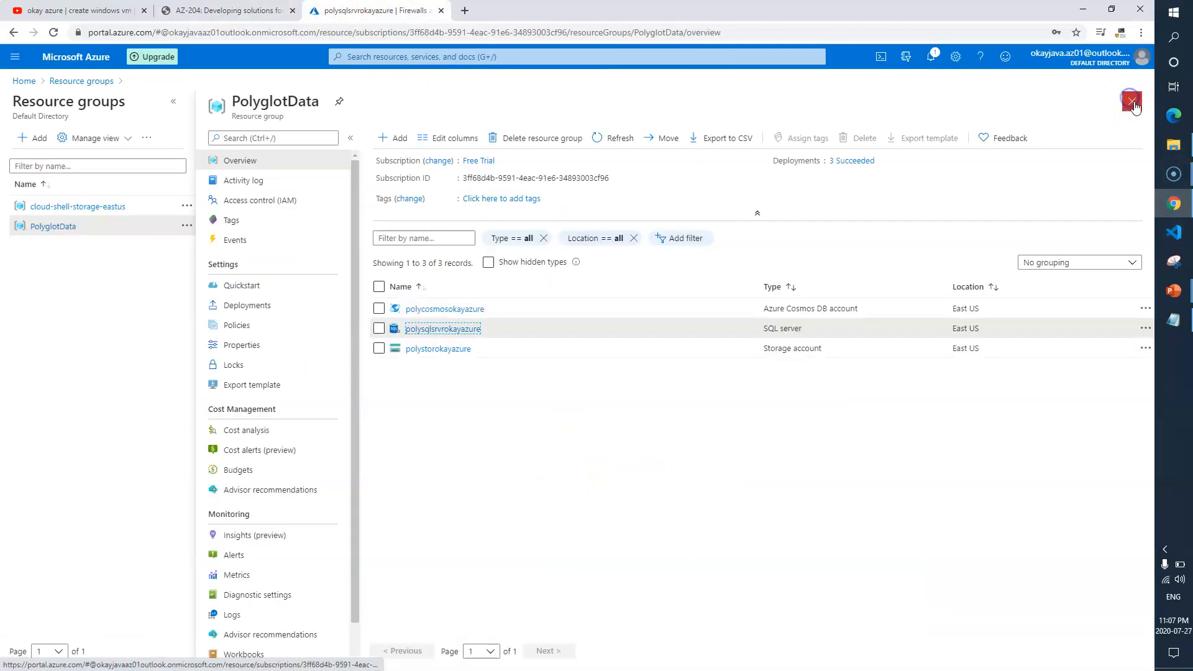
click(1132, 102)
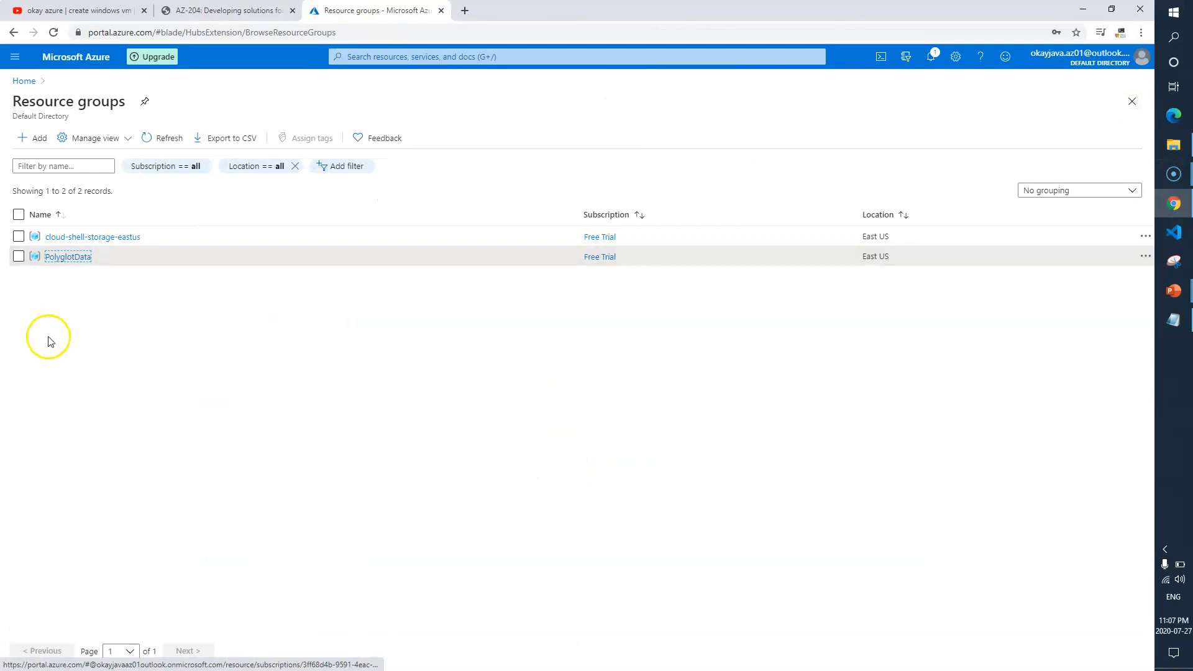
click(69, 259)
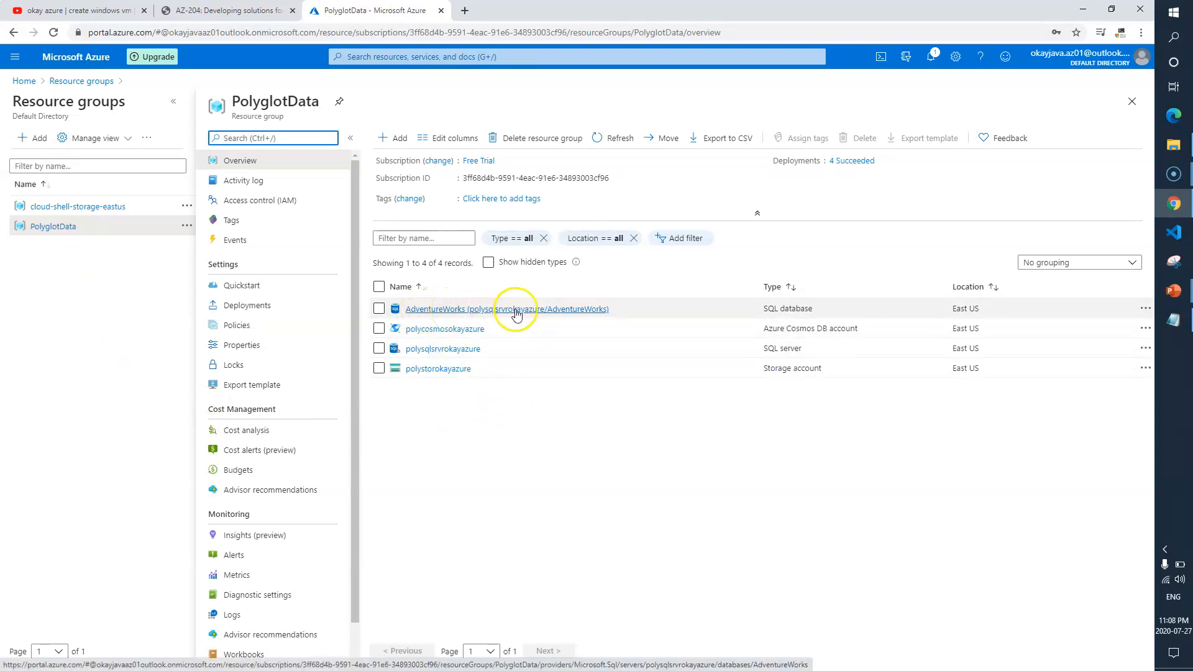
click(450, 310)
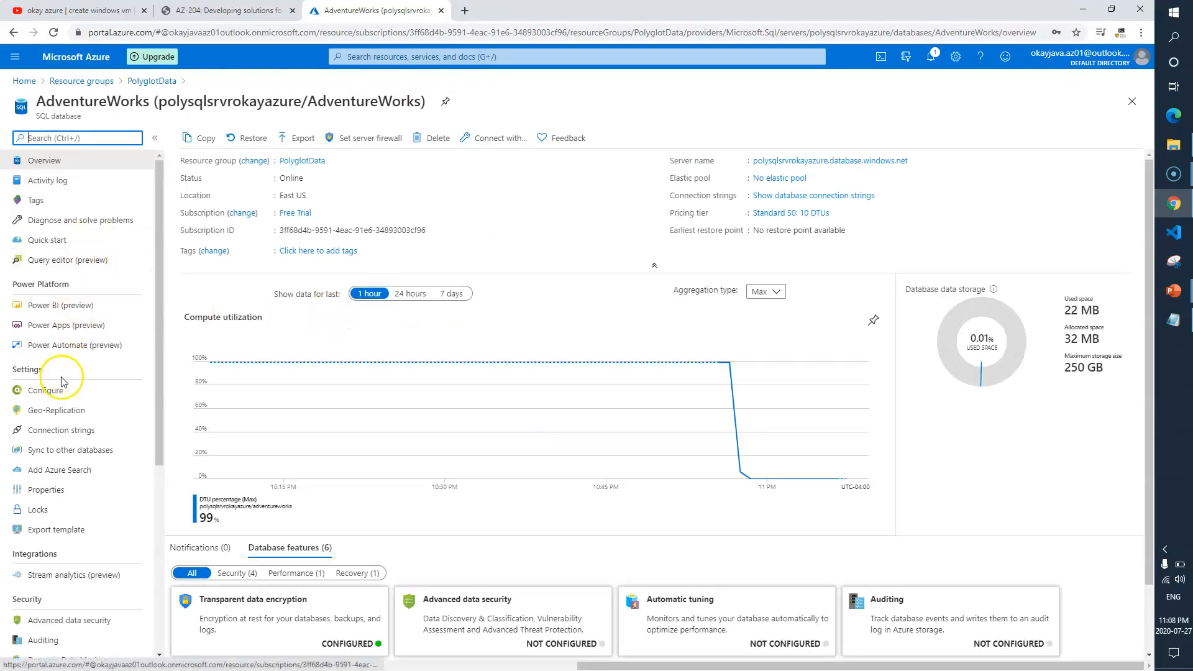
- Check the lab instructions for the required database setting and open the AdventureWorks connection strings, discarding unsaved configuration edits
click(61, 396)
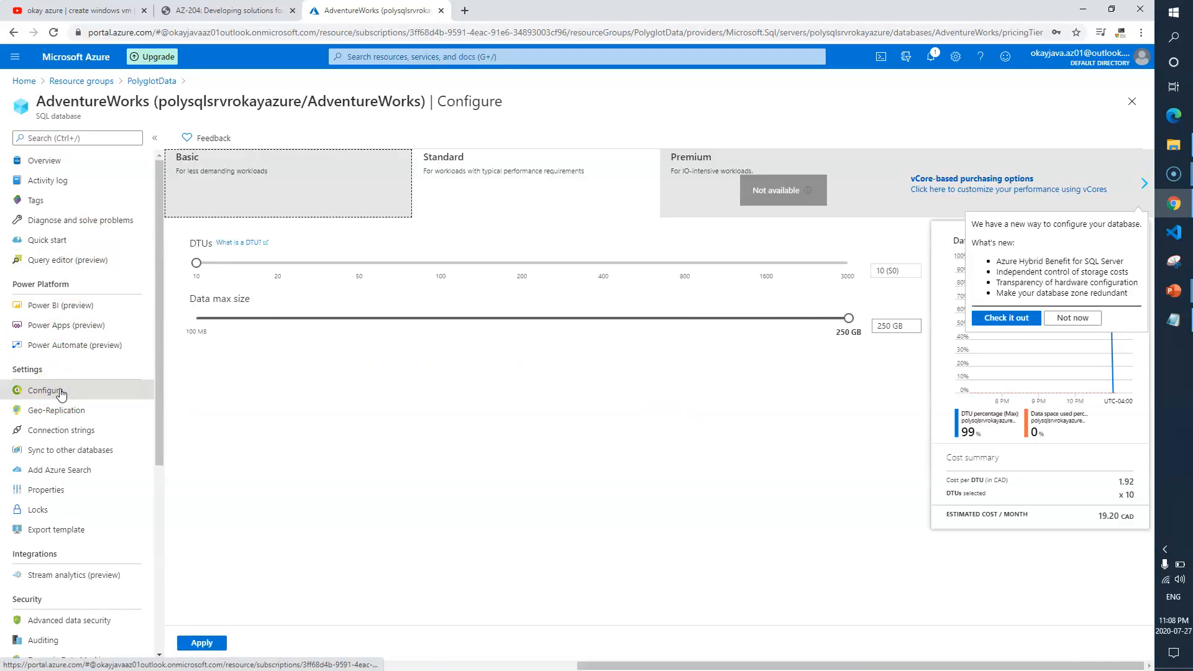
click(234, 10)
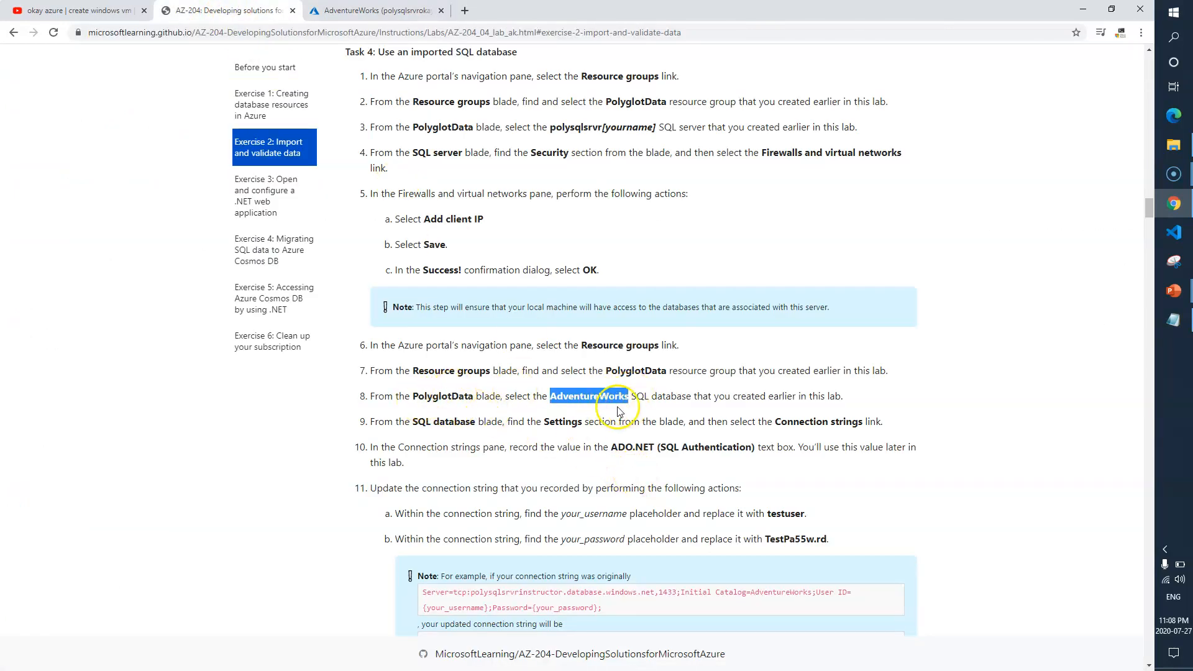
click(545, 424)
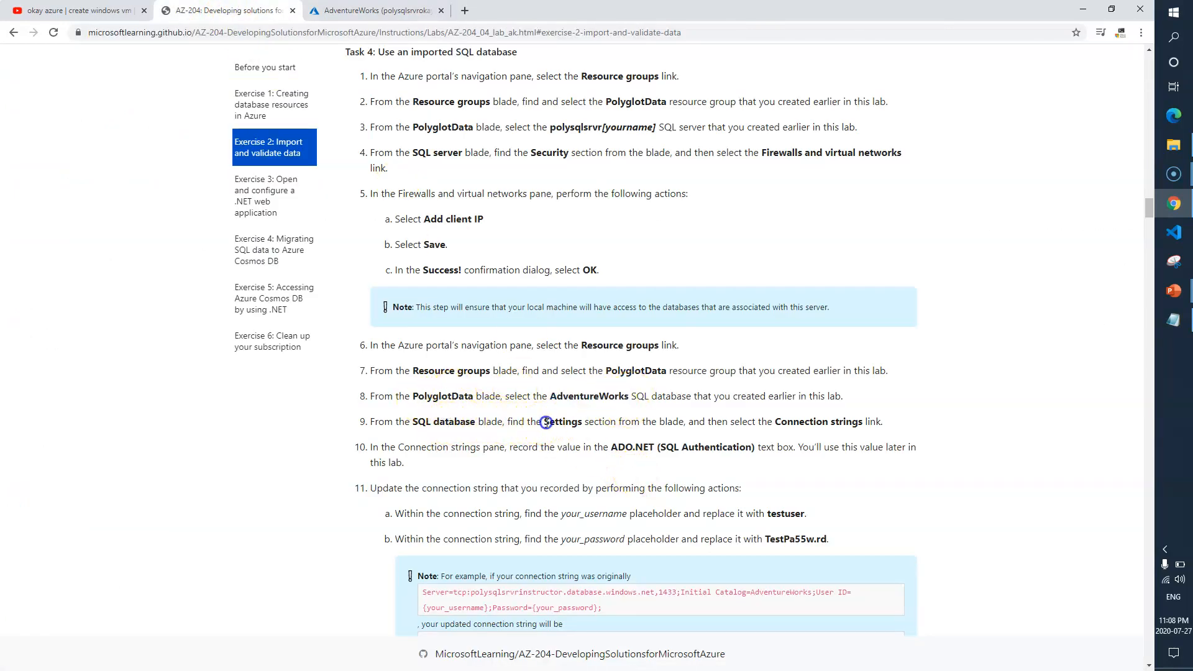
drag(773, 422, 869, 421)
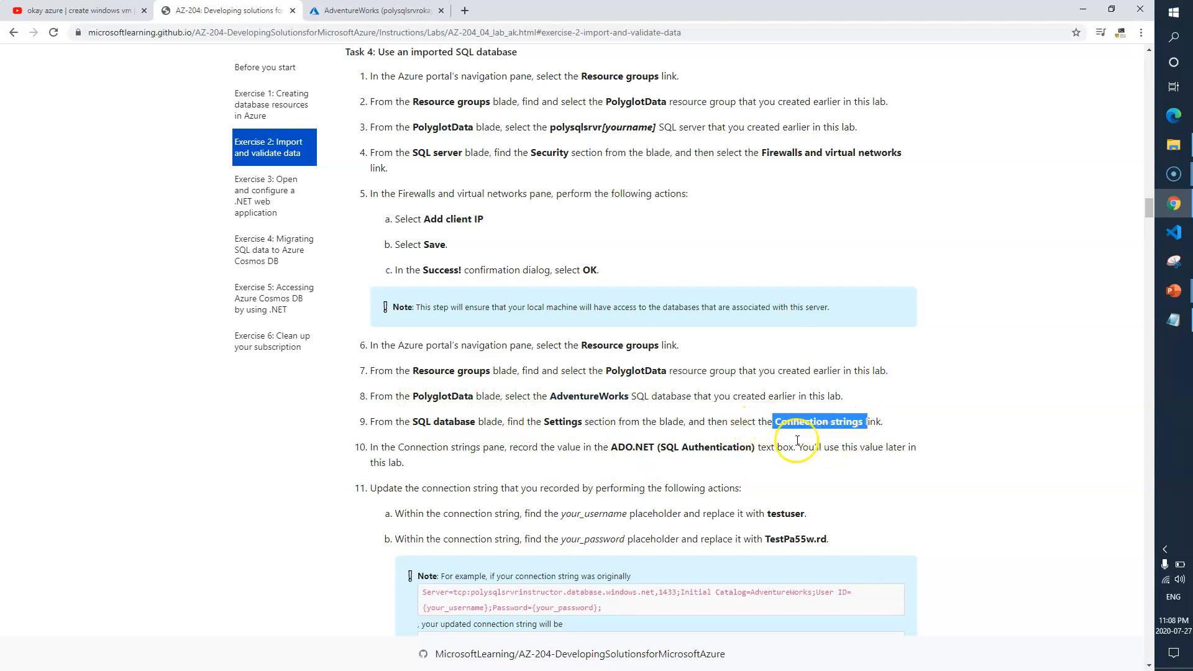
click(355, 12)
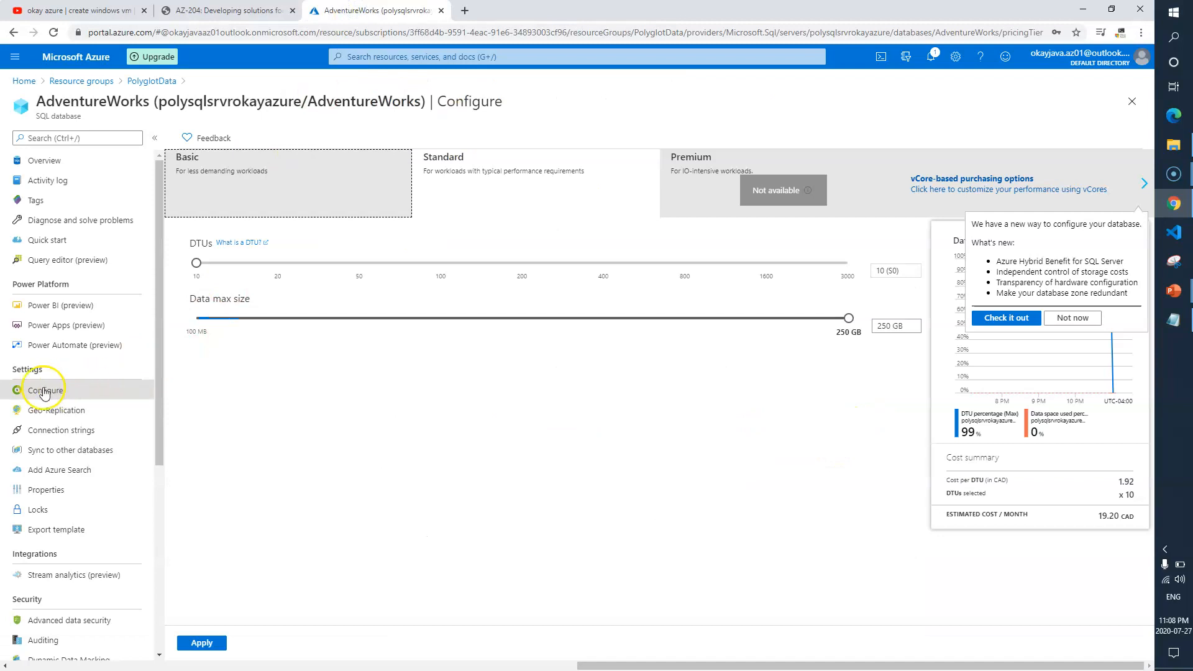
click(52, 430)
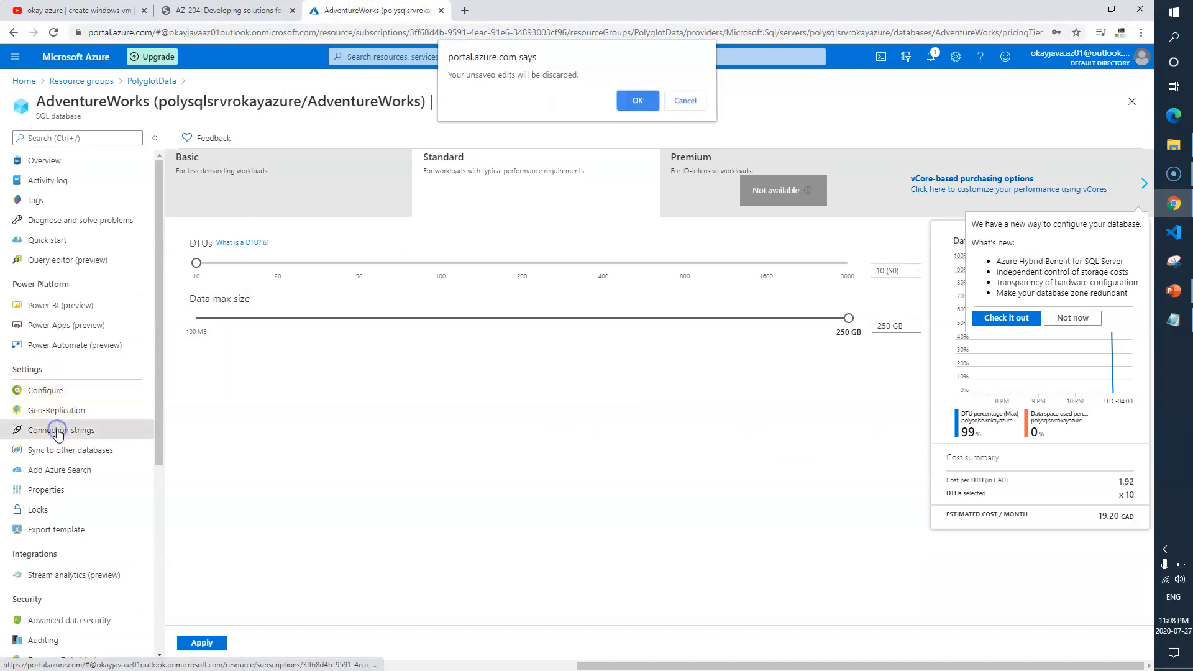
click(634, 102)
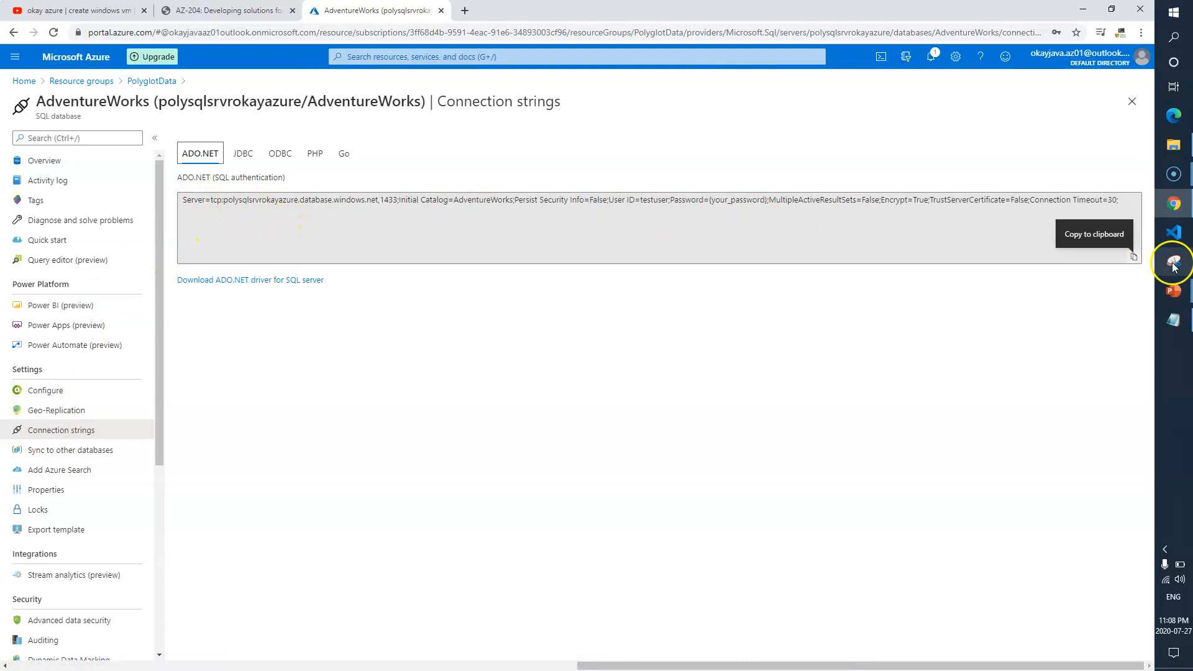
- Copy the AdventureWorks ADO.NET connection string and paste it into the Notepad notes beneath the heading "ADO.NET"
click(1134, 257)
click(1184, 329)
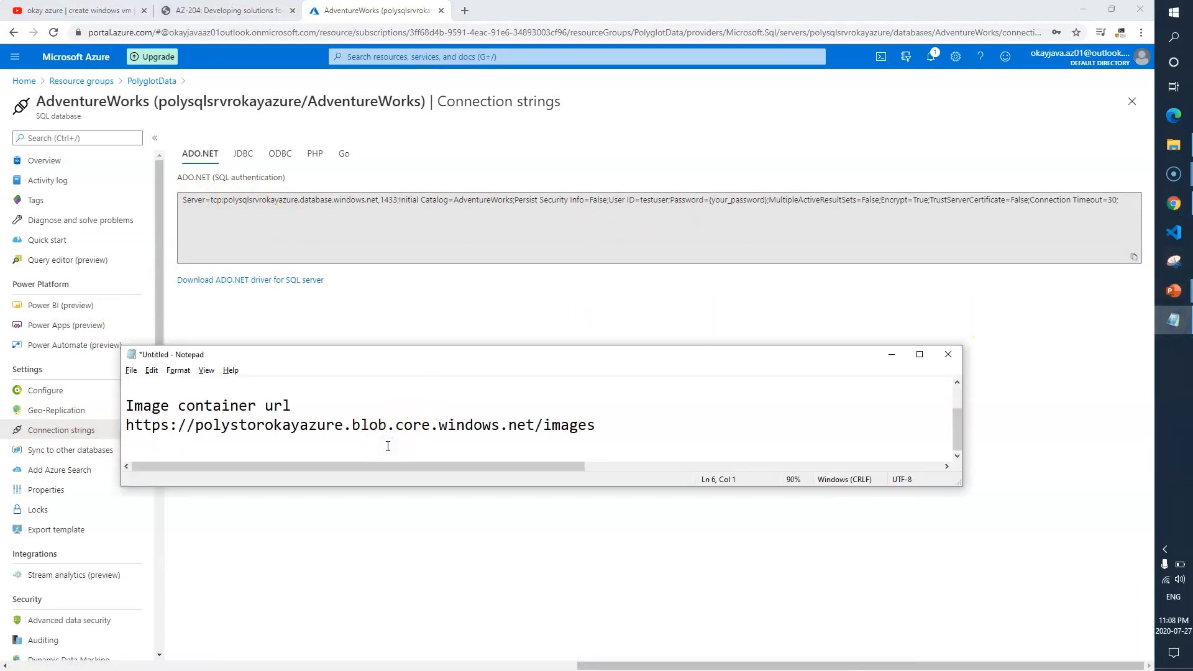
key(Return)
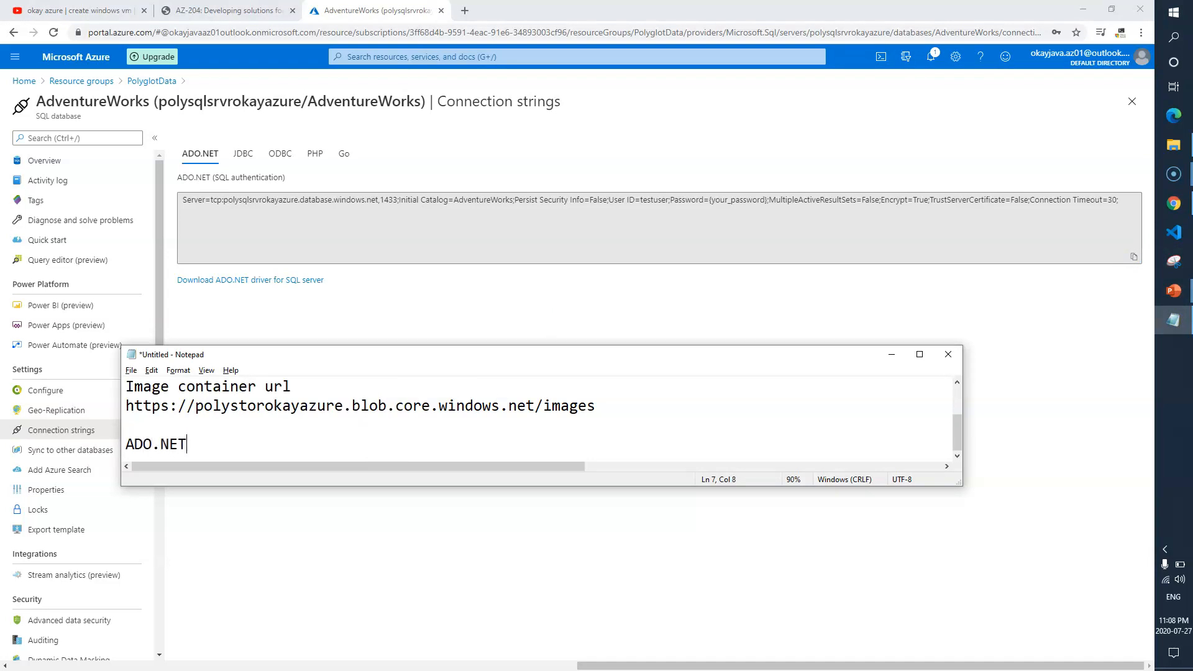
key(Return)
key(ctrl+v)
- Replace the {your_password} placeholder in the Notepad connection string with the account password copied from the lab instructions
click(669, 468)
drag(710, 467, 497, 465)
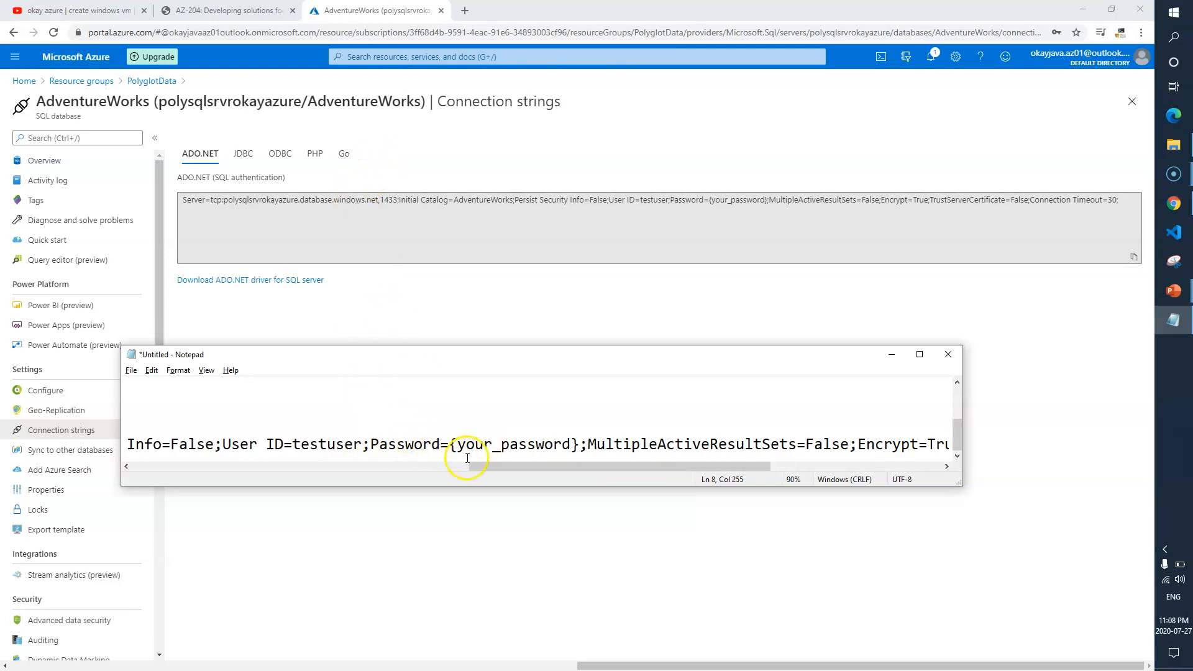
drag(518, 445, 566, 448)
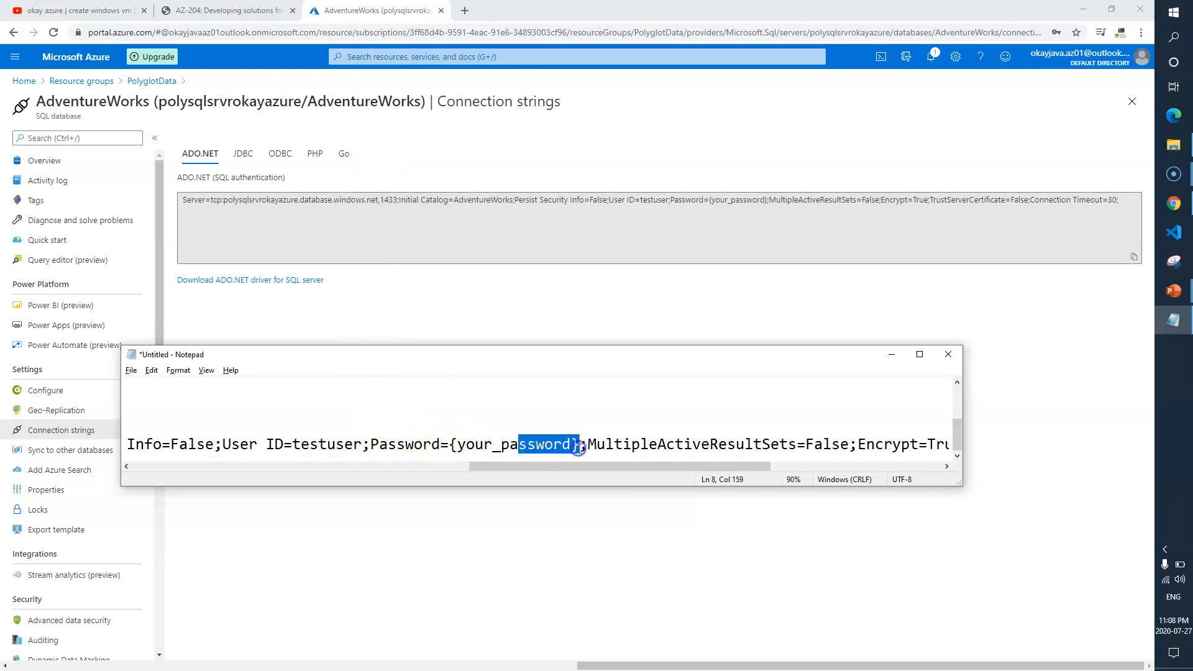
click(579, 446)
shift+click(450, 445)
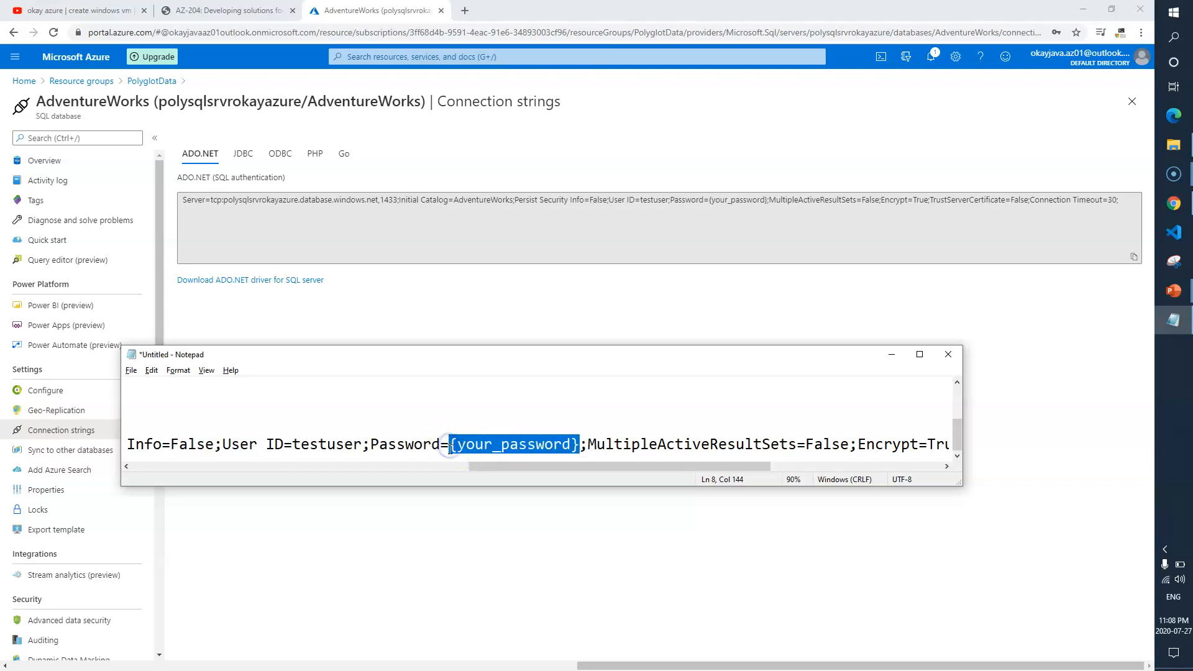
click(236, 18)
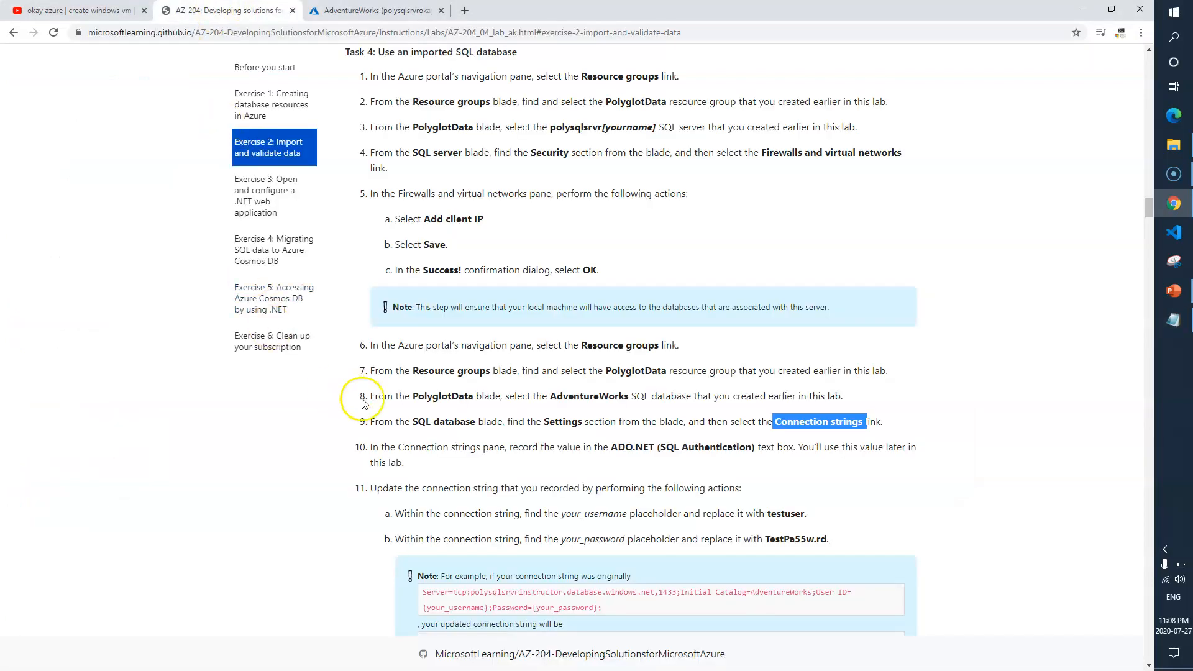
click(664, 474)
drag(765, 539, 798, 540)
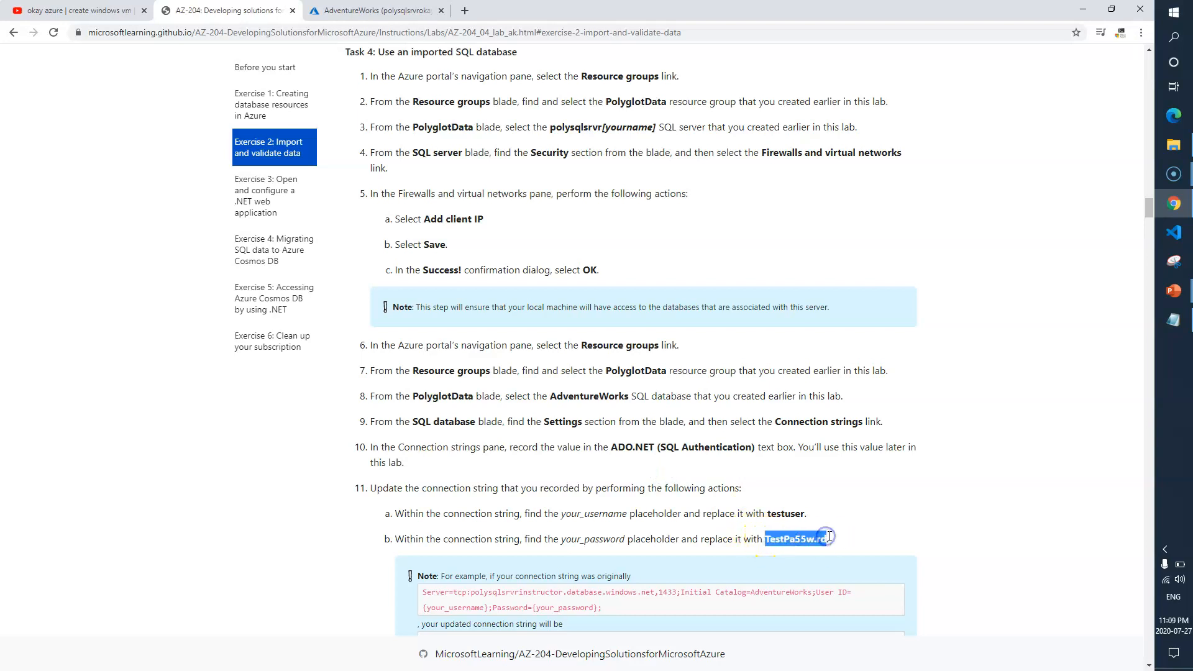
key(ctrl+c)
key(alt+Tab)
key(ctrl+v)
mouse_move(509, 465)
mouse_down()
mouse_move(554, 466)
mouse_move(508, 467)
mouse_up()
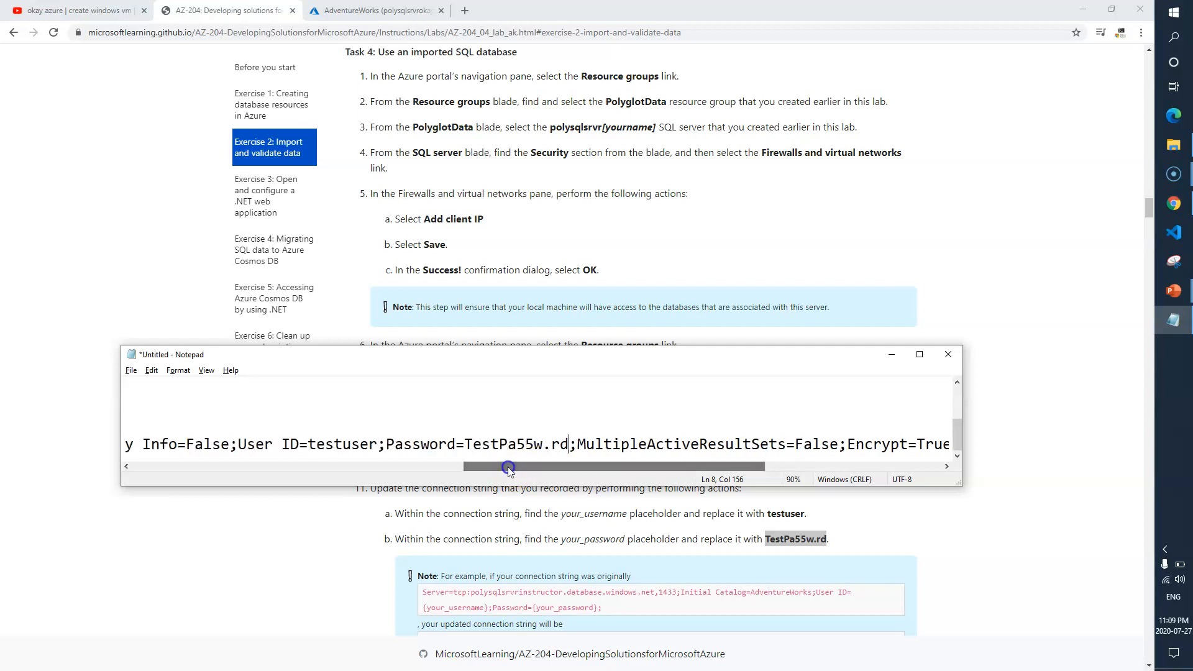
- Compare the user ID, password and server portions of the Notepad connection string with the lab instructions and their updated example
key(alt+Tab)
click(240, 474)
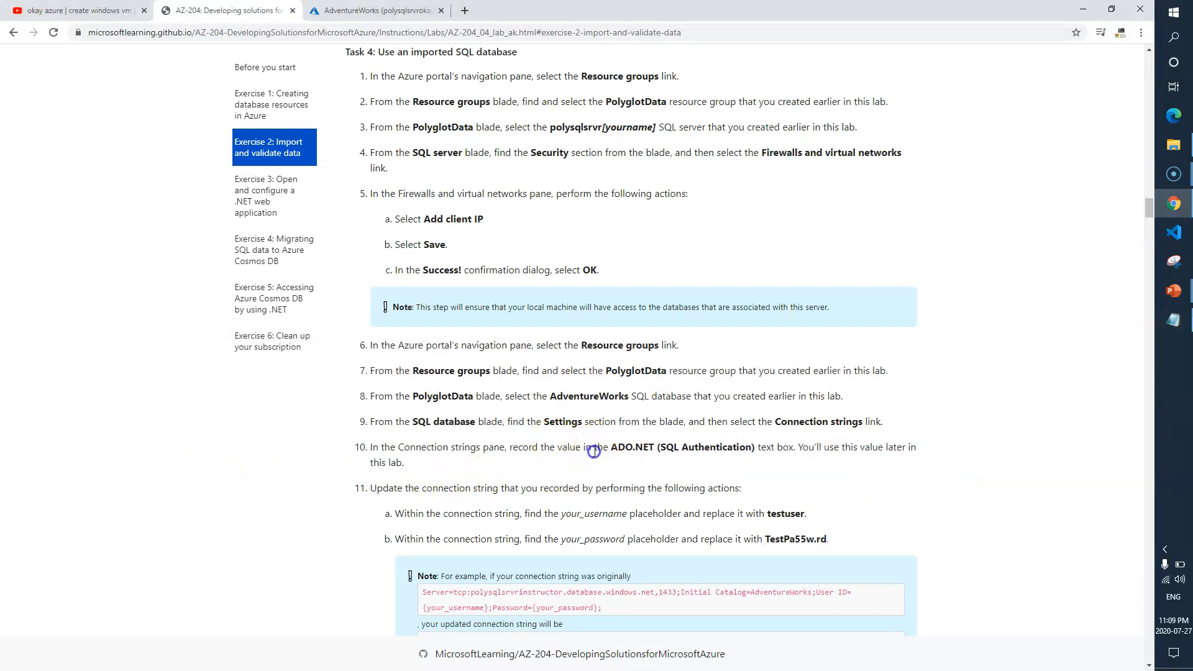
drag(595, 452, 718, 453)
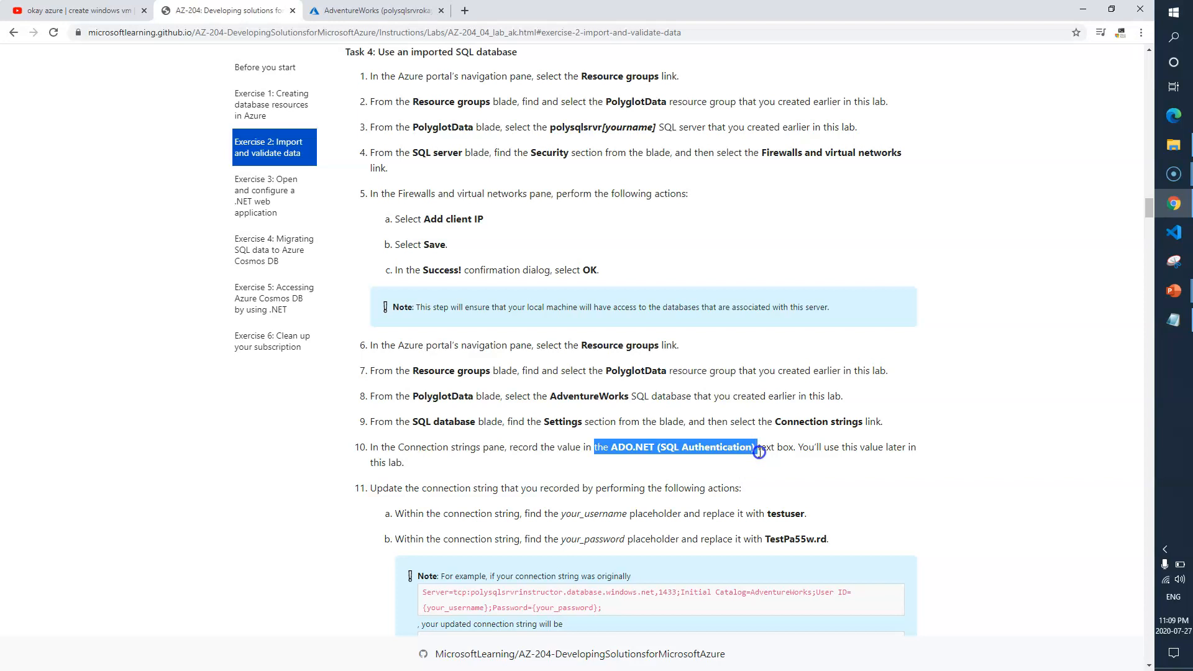
click(473, 473)
scroll(479, 392, down, 2)
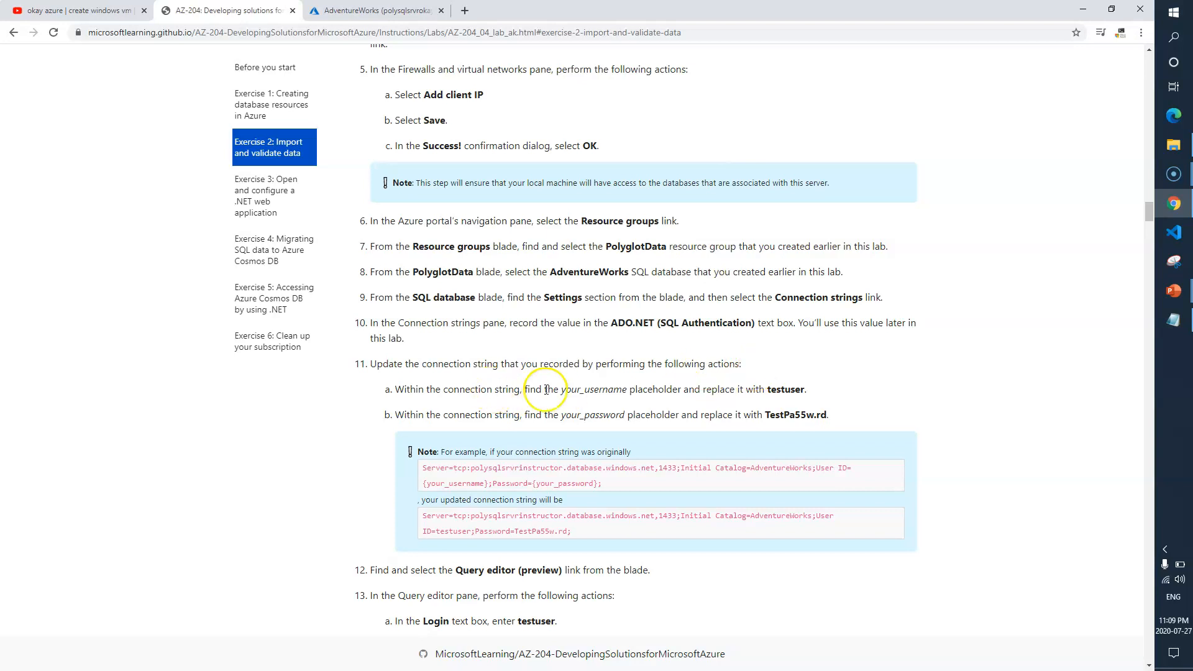
drag(827, 415, 764, 414)
key(ctrl+c)
key(alt+Tab)
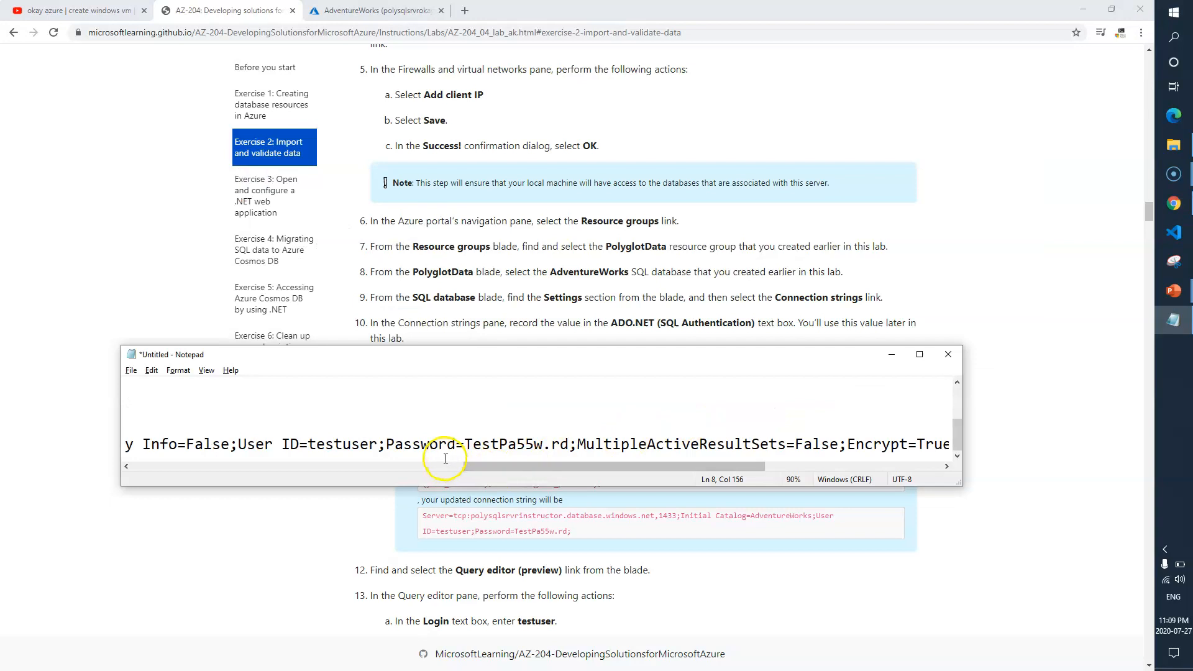
drag(308, 443, 379, 445)
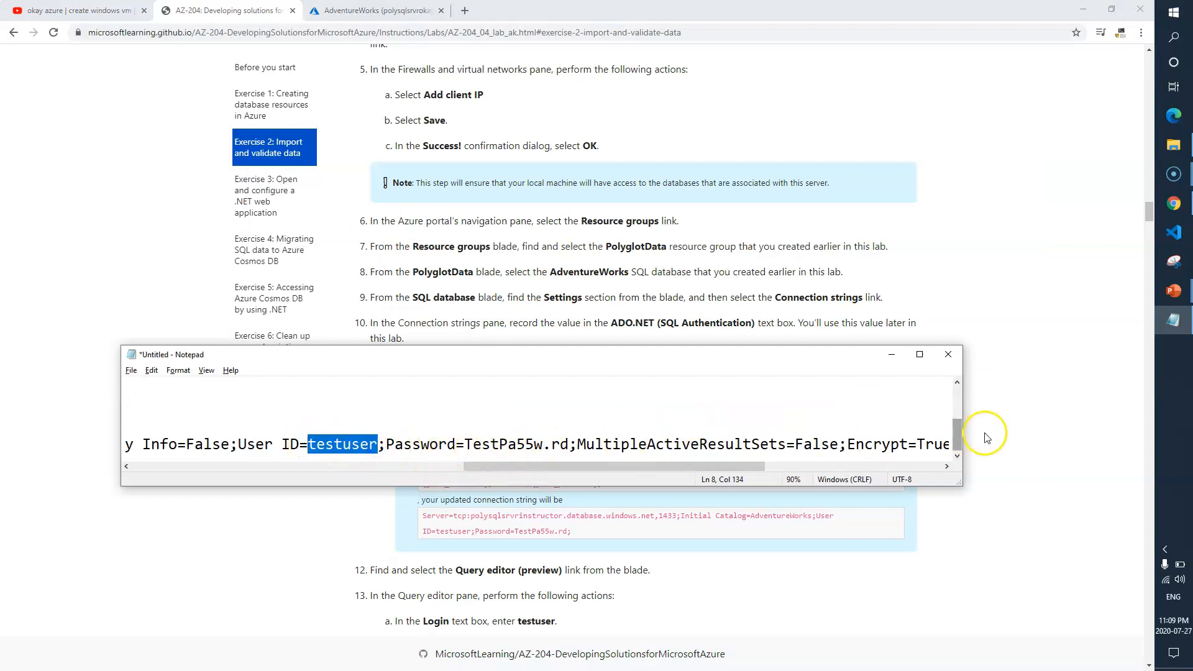
click(1043, 435)
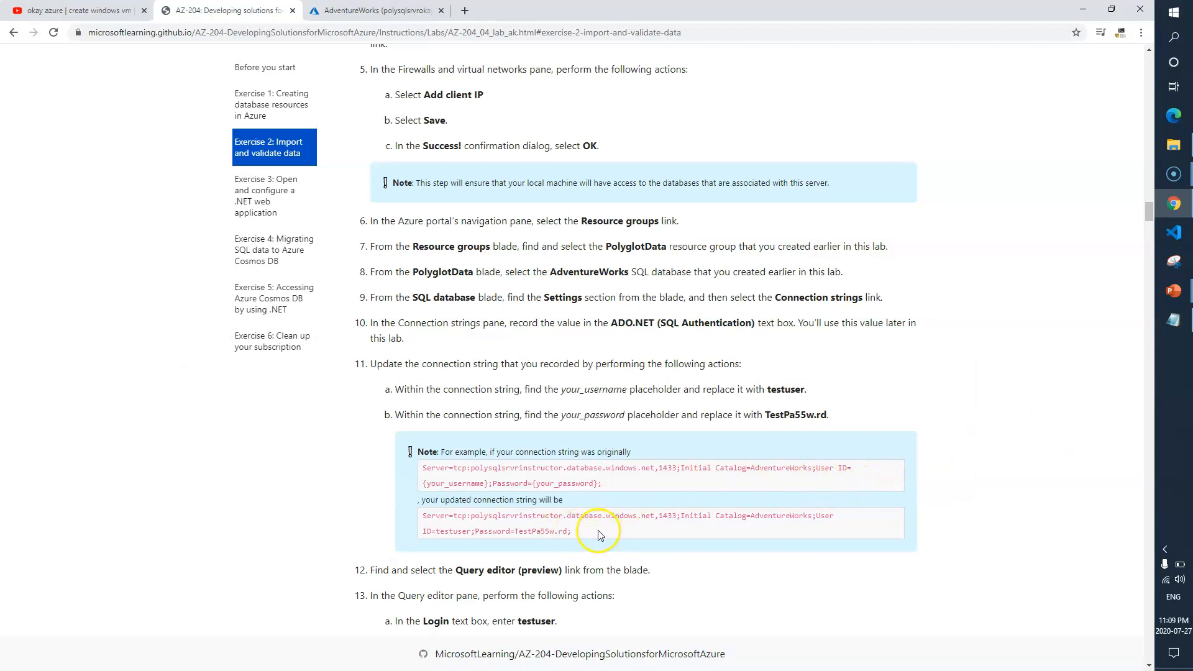
drag(598, 532, 448, 527)
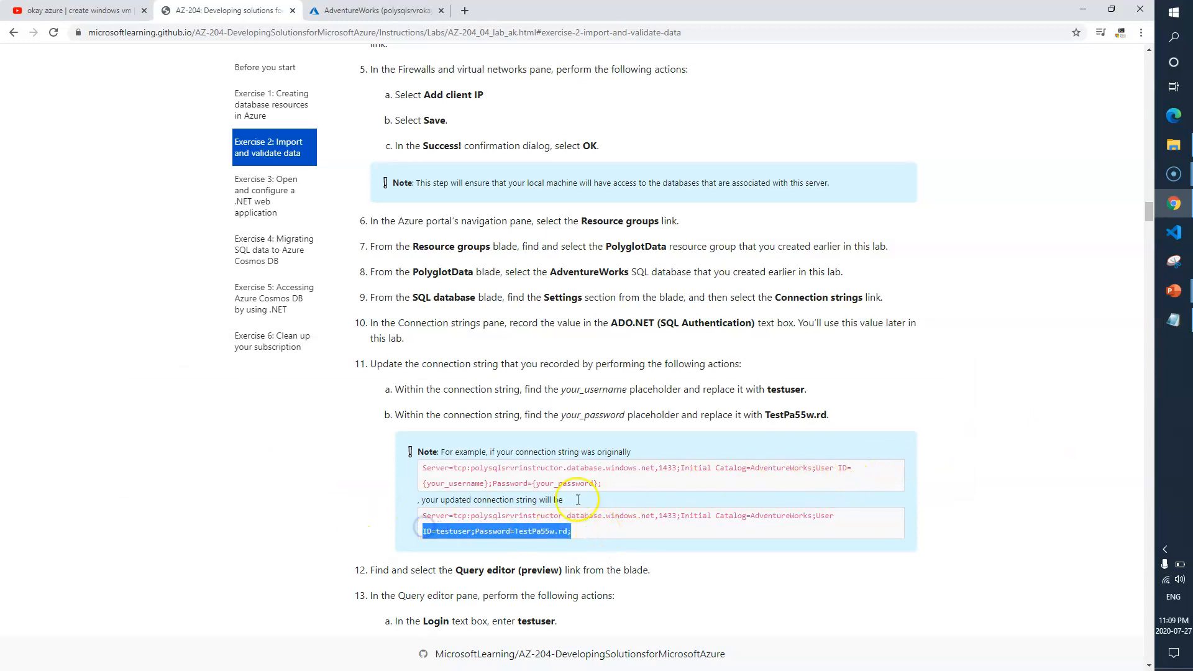
key(alt+Tab)
drag(576, 466, 175, 456)
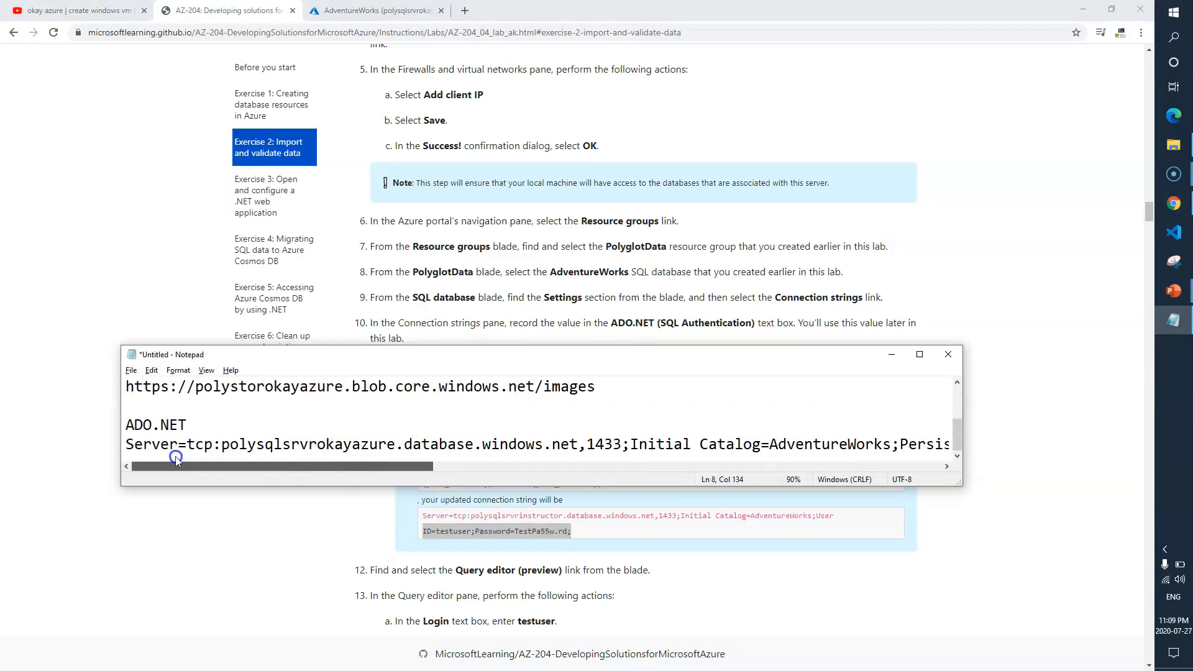
- Read the lab's query editor login instructions, then return to the Azure portal and open the AdventureWorks database's Query editor (preview)
click(189, 511)
scroll(317, 491, down, 3)
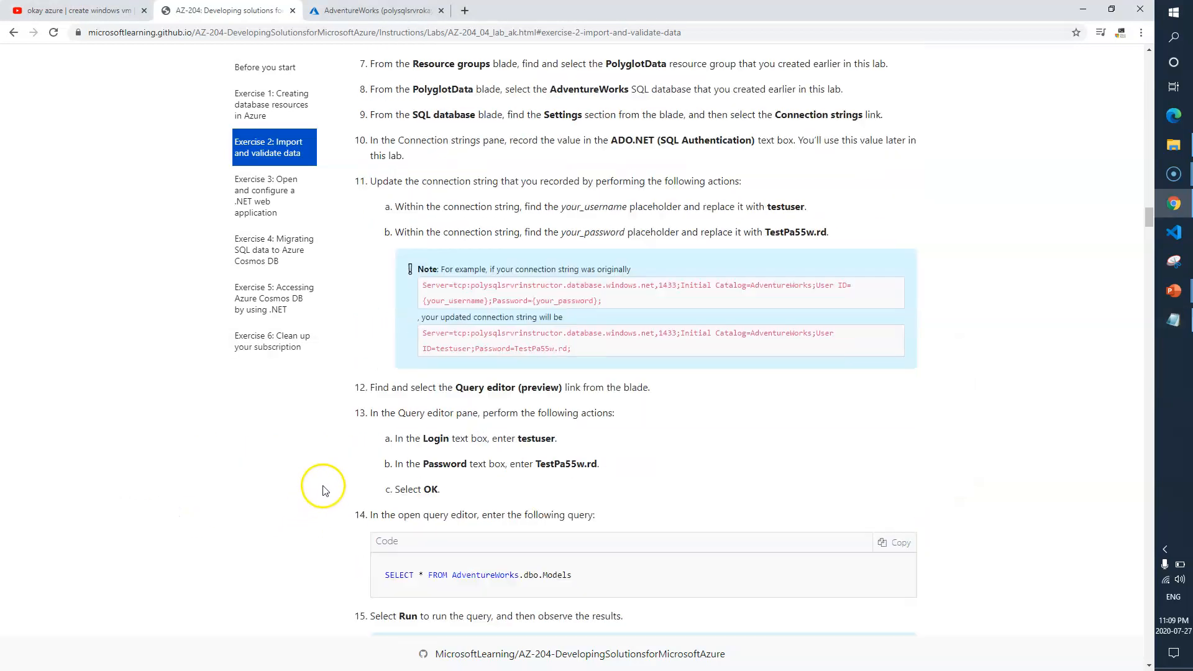
scroll(320, 429, down, 1)
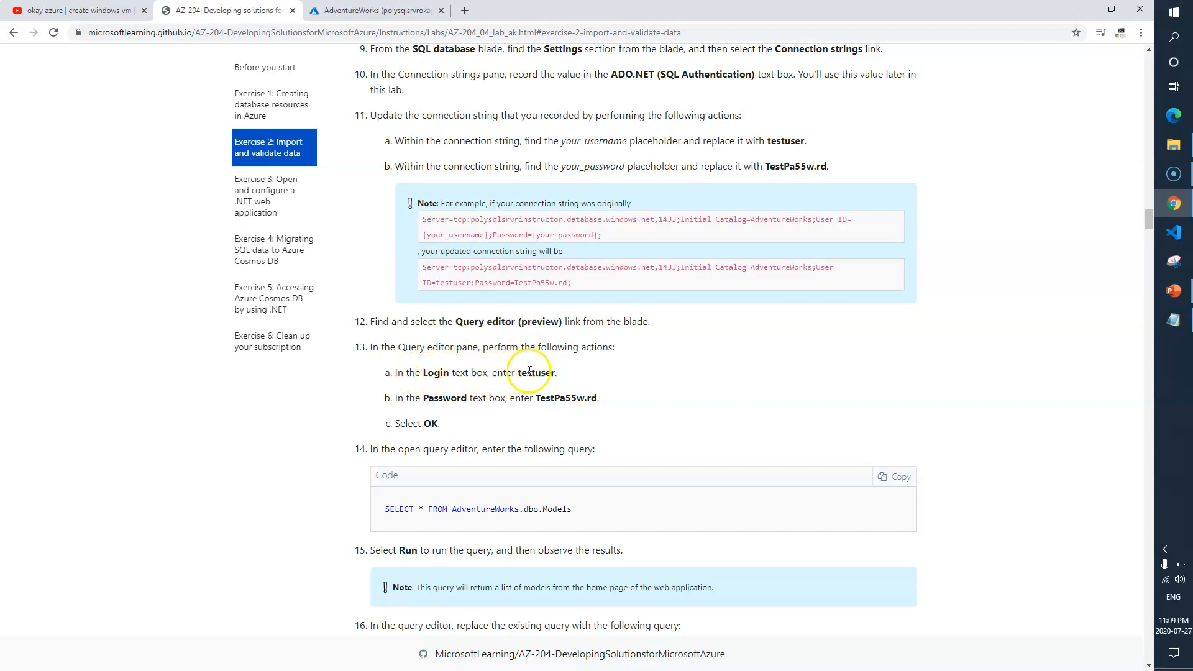
drag(538, 397, 591, 399)
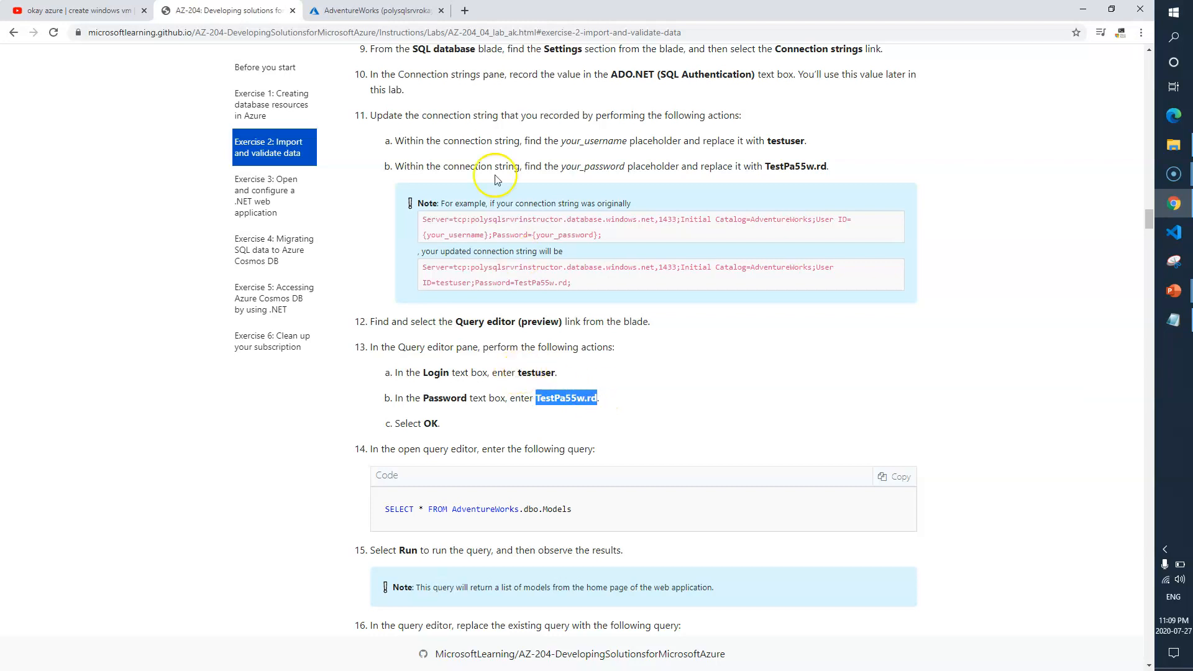
click(379, 14)
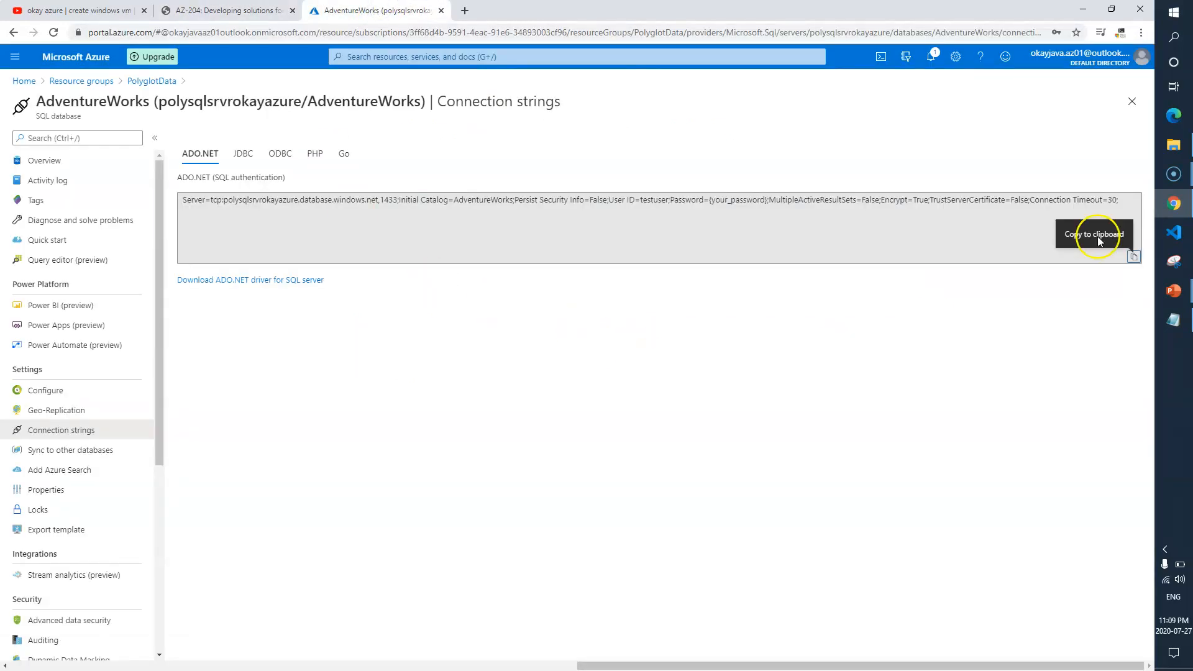
click(1133, 103)
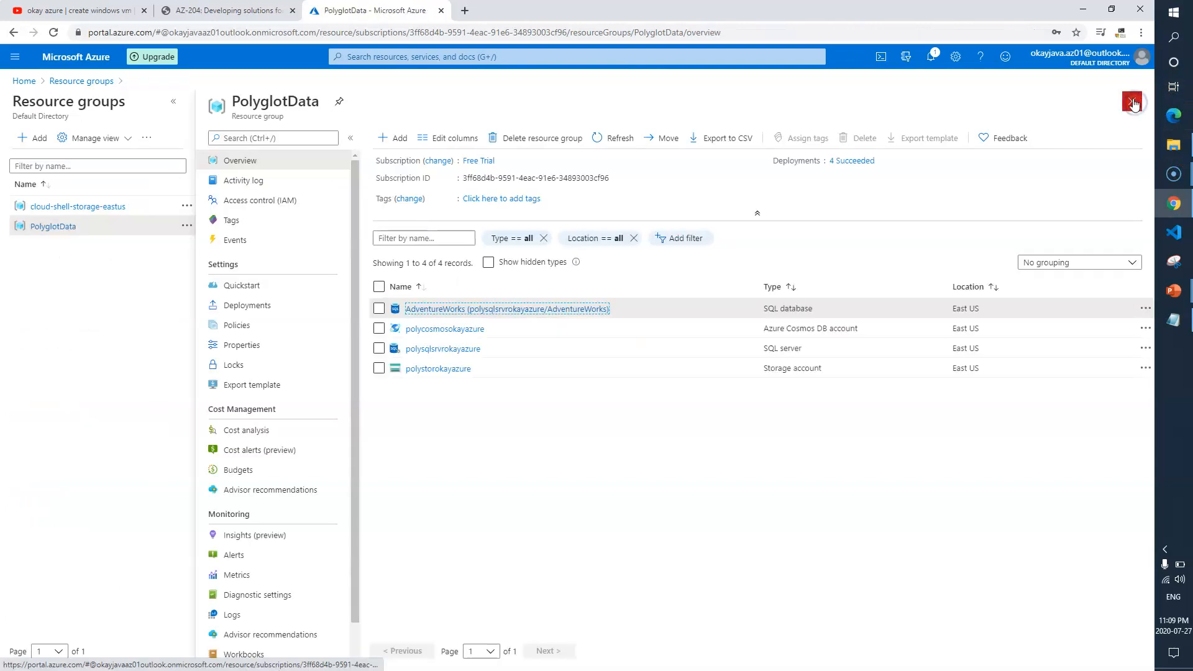
click(444, 309)
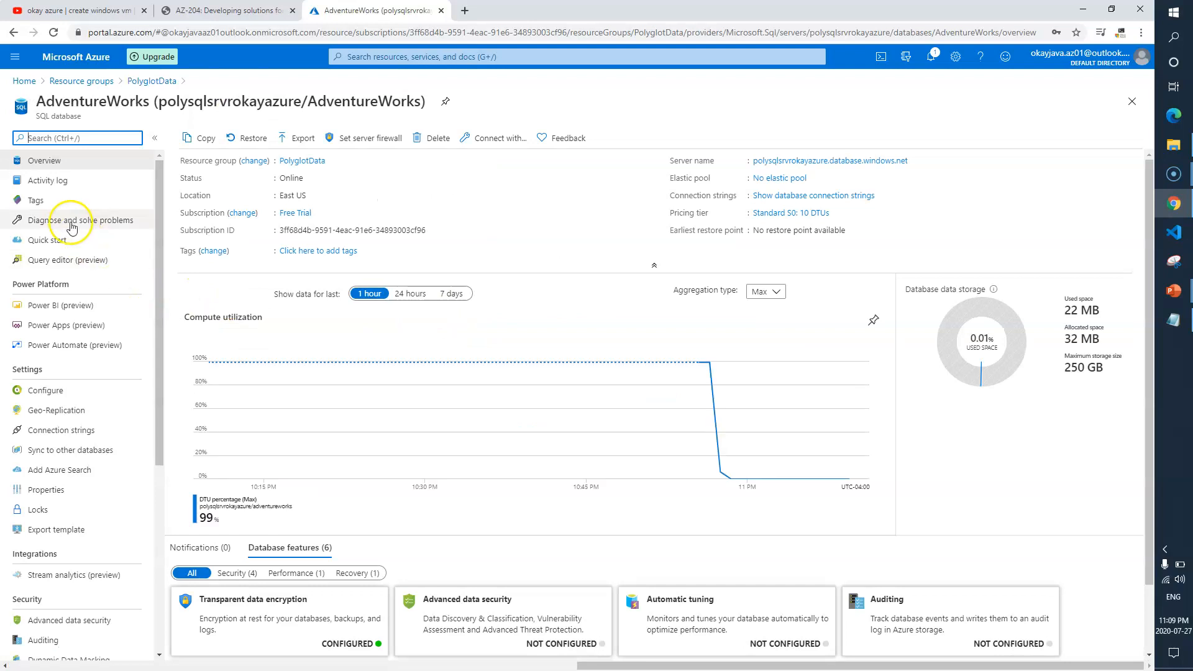
click(83, 264)
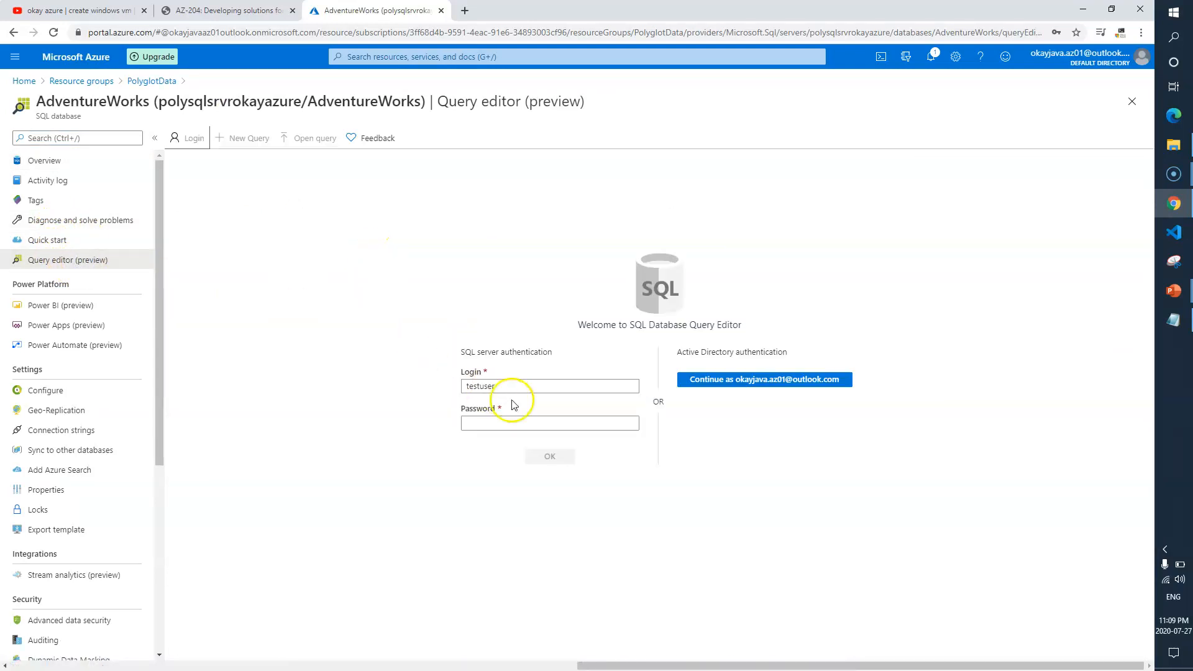
- Sign in to the query editor with SQL server authentication by entering the account password
click(530, 423)
key(ctrl+v)
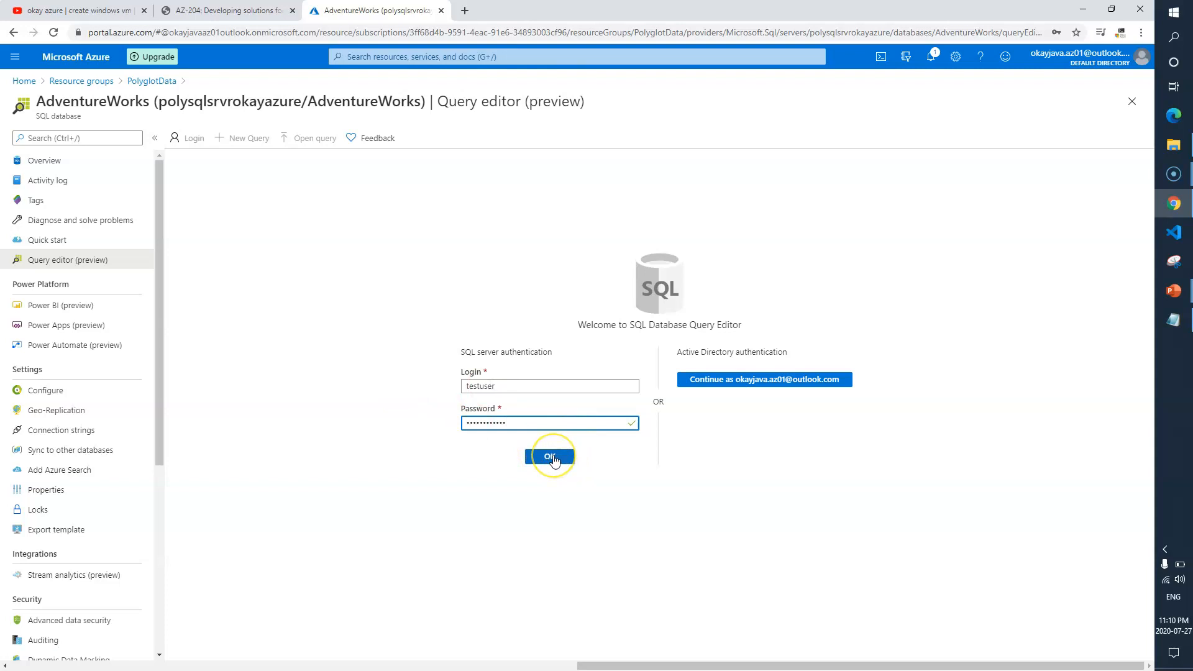
click(552, 457)
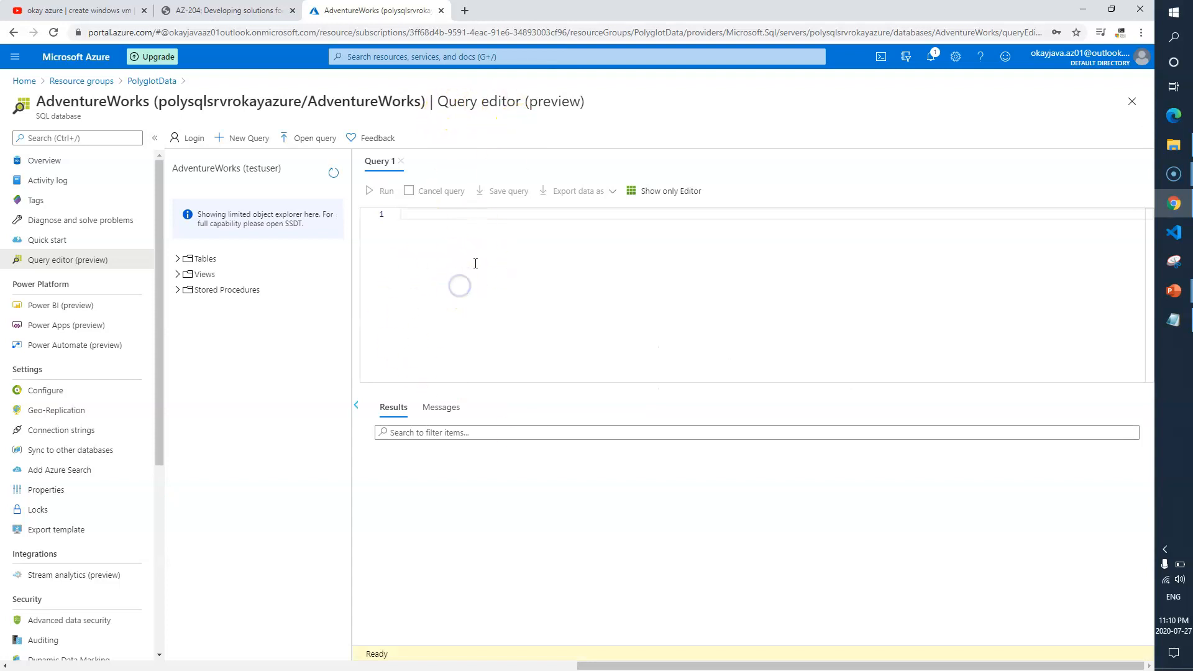
- Copy the lab query SELECT * FROM AdventureWorks.dbo.Models into the query editor, run it and look through the results
key(ctrl+shift+Tab)
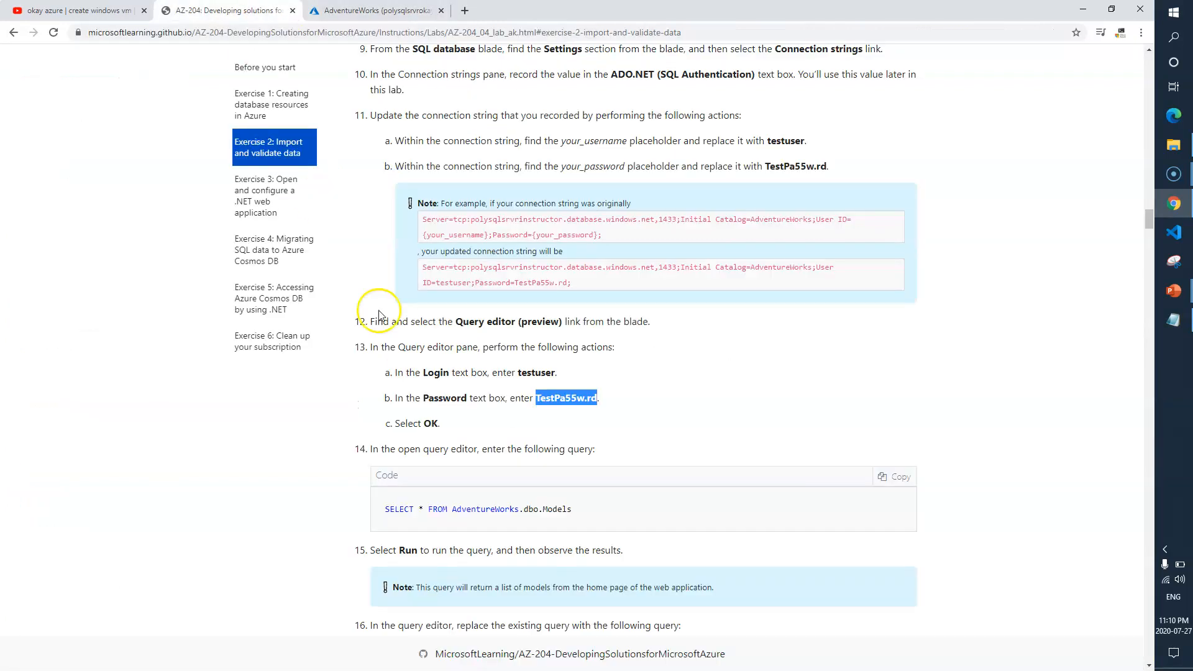
scroll(410, 392, down, 1)
drag(573, 448, 381, 448)
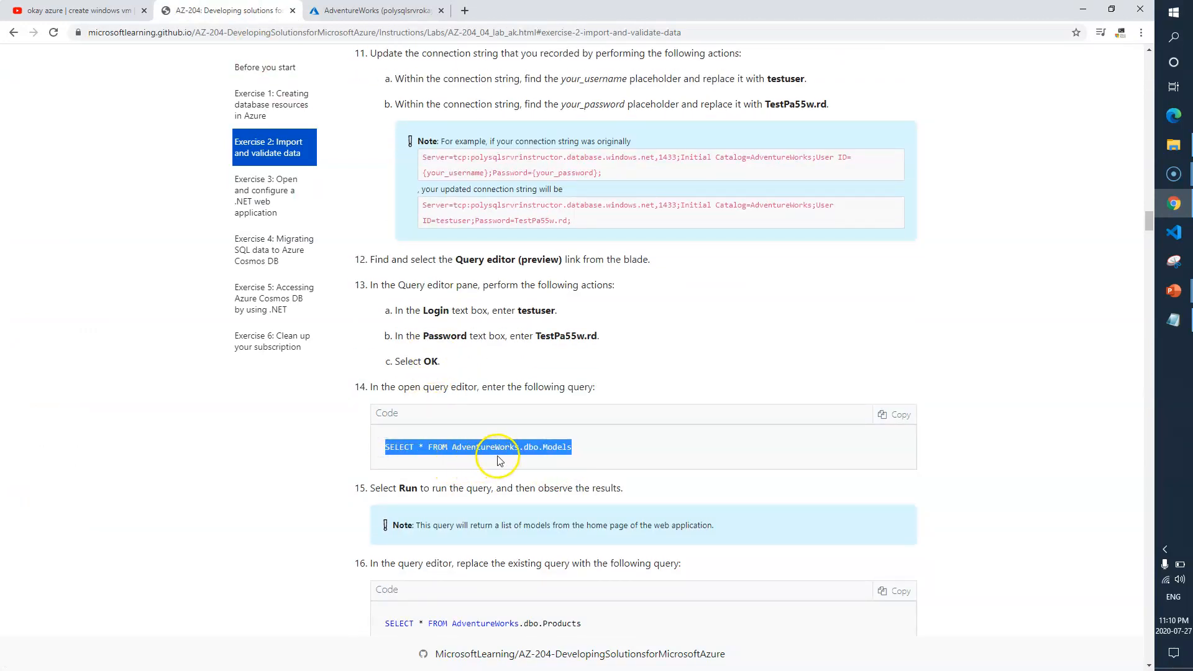
key(ctrl+c)
key(ctrl+Tab)
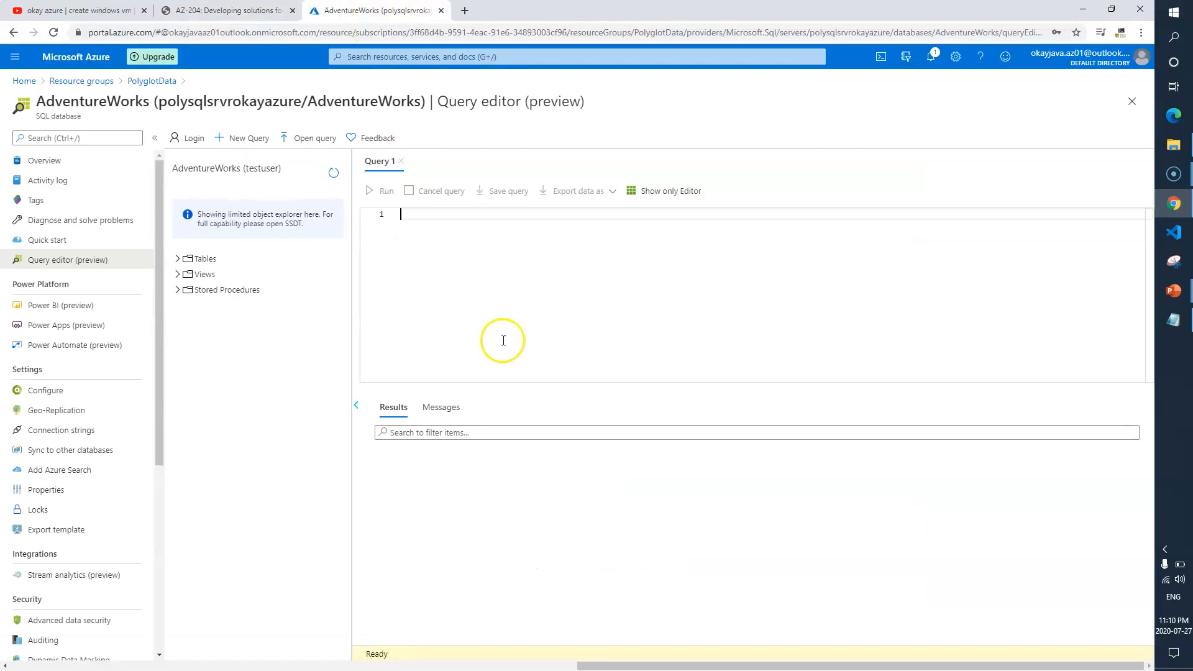
key(ctrl+v)
click(382, 192)
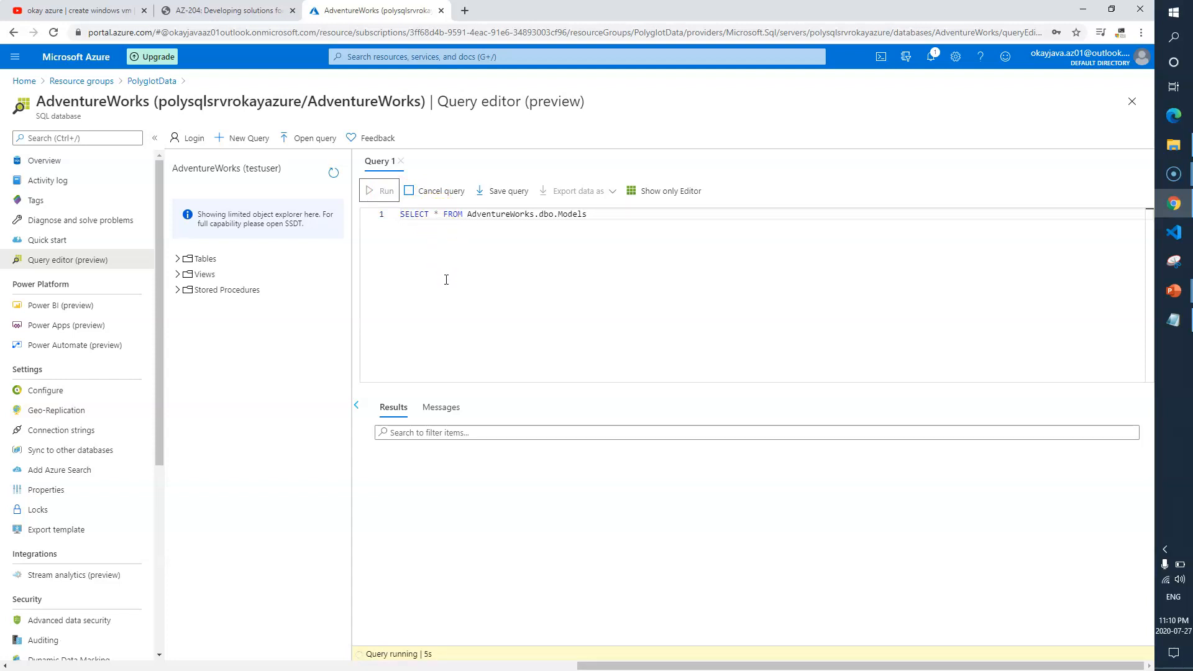
drag(468, 214, 587, 216)
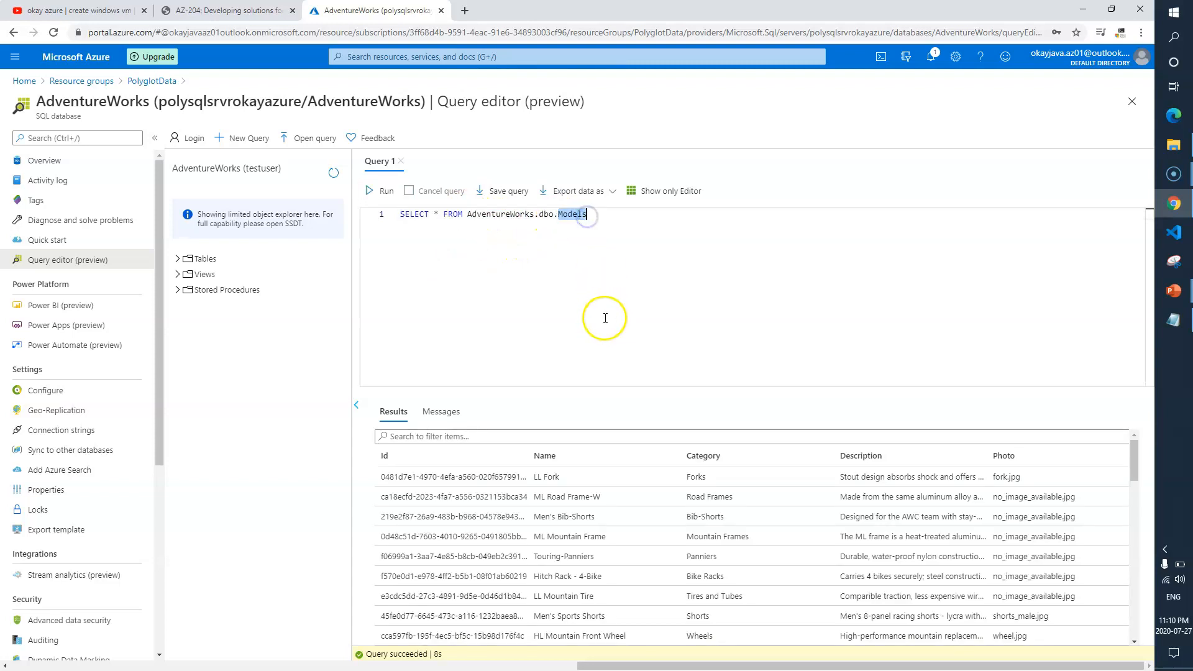
scroll(594, 516, down, 10)
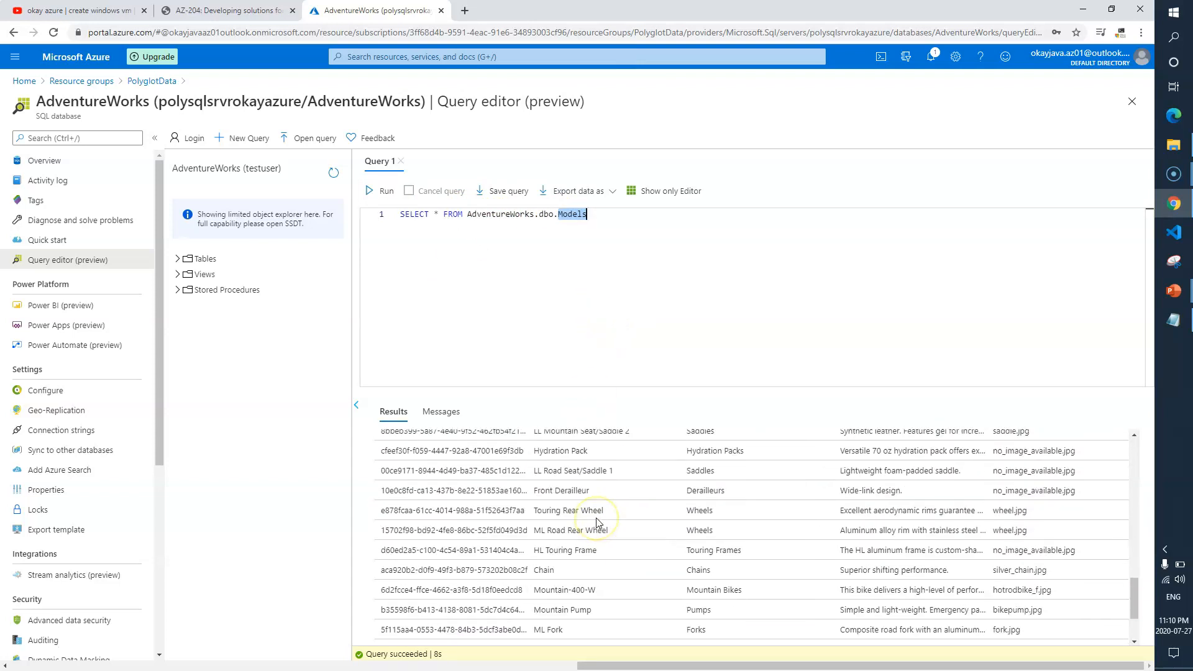
scroll(598, 522, up, 10)
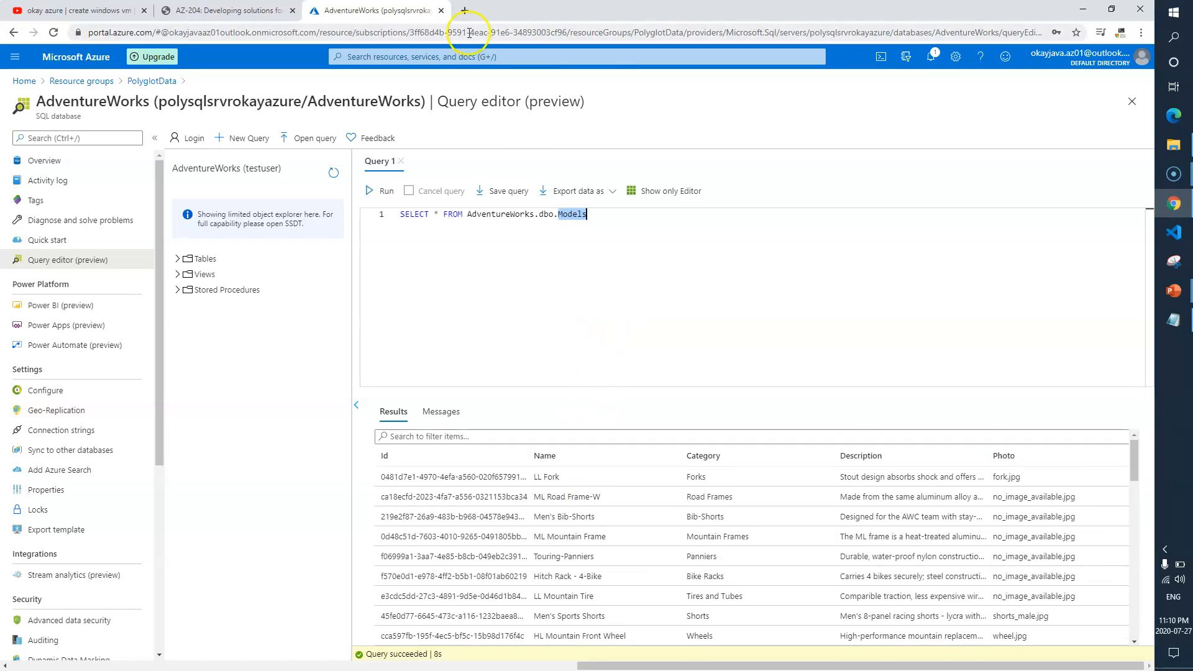
- Read the lab instructions on entering and running the Models query, including the note about its returned list
click(230, 11)
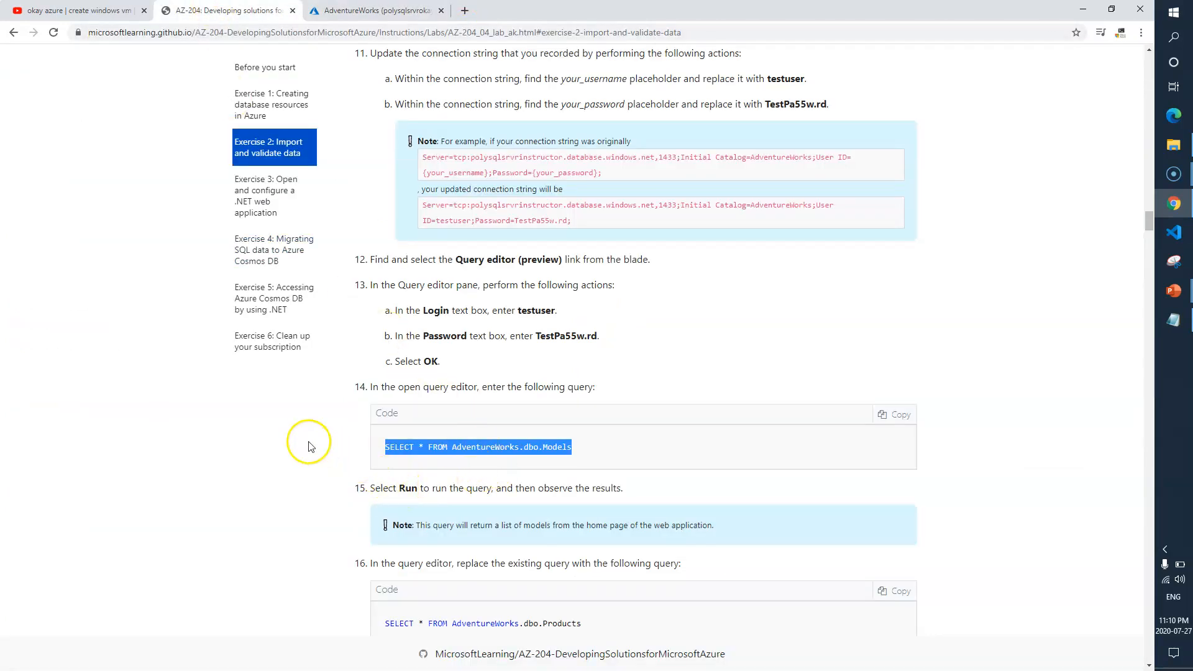
drag(482, 387, 607, 387)
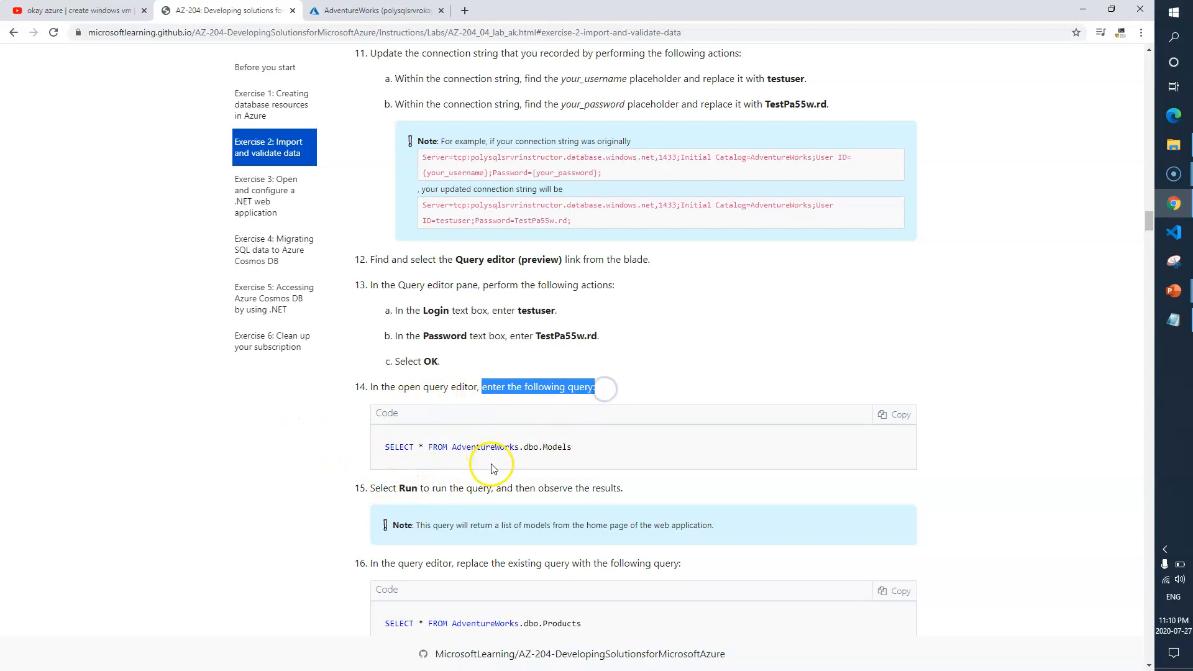
scroll(498, 469, down, 2)
drag(432, 365, 615, 365)
drag(416, 401, 474, 402)
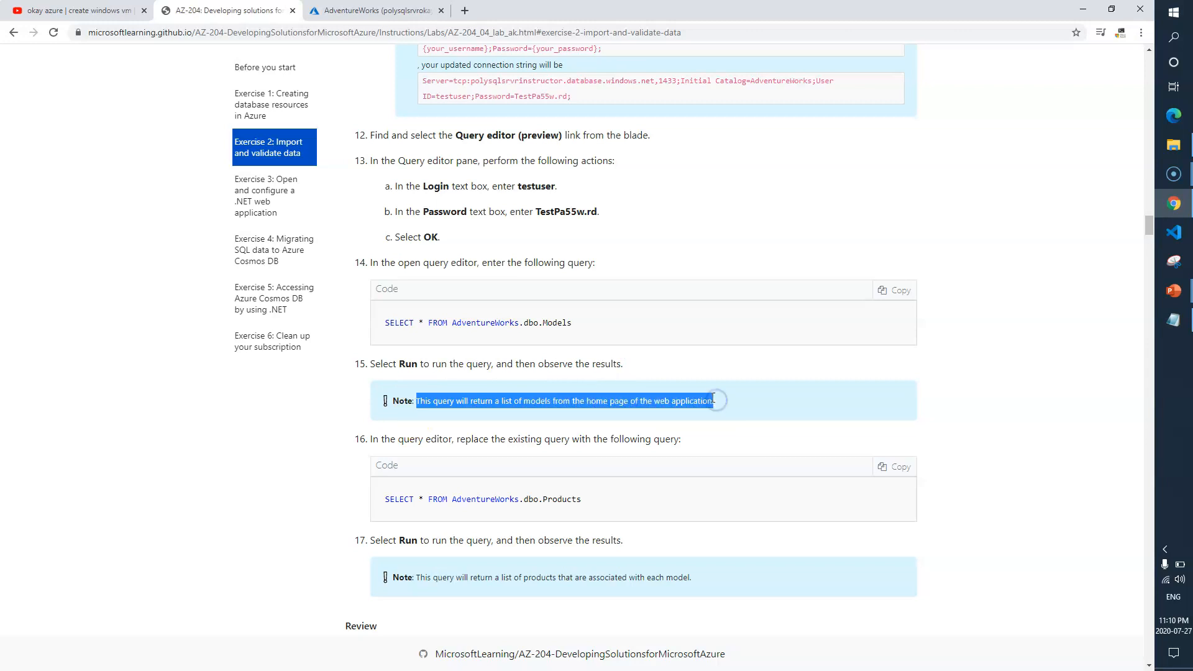
- Glance back at the Models query results, then copy the query SELECT * FROM AdventureWorks.dbo.Products from the lab instructions
click(373, 11)
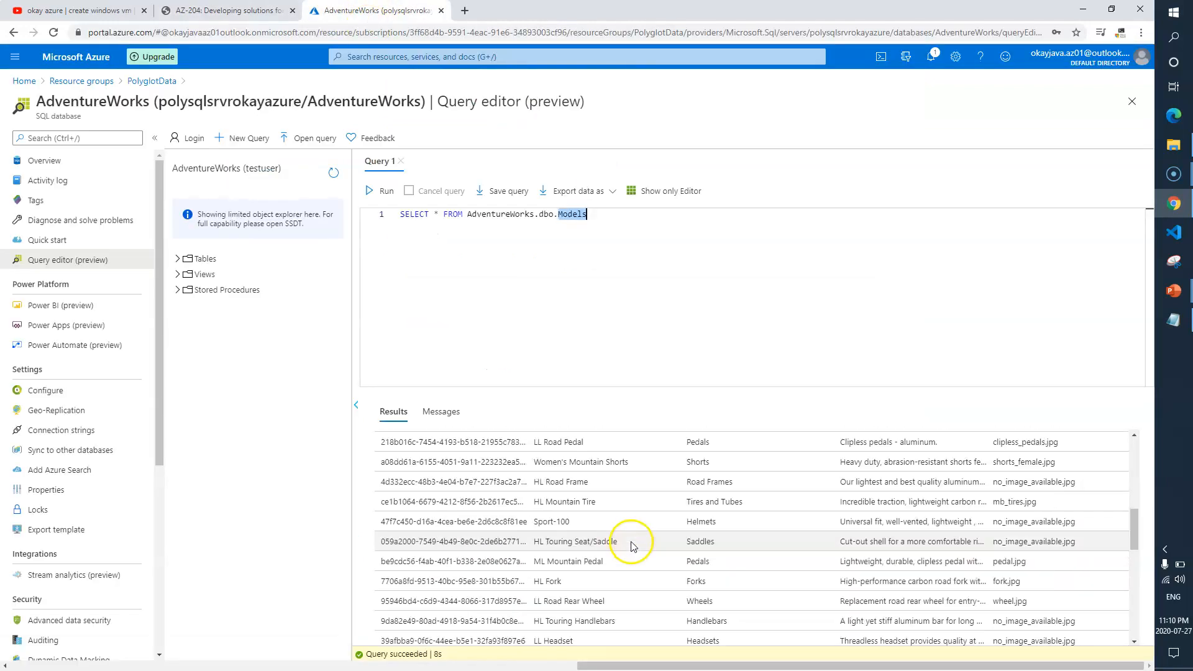
click(227, 10)
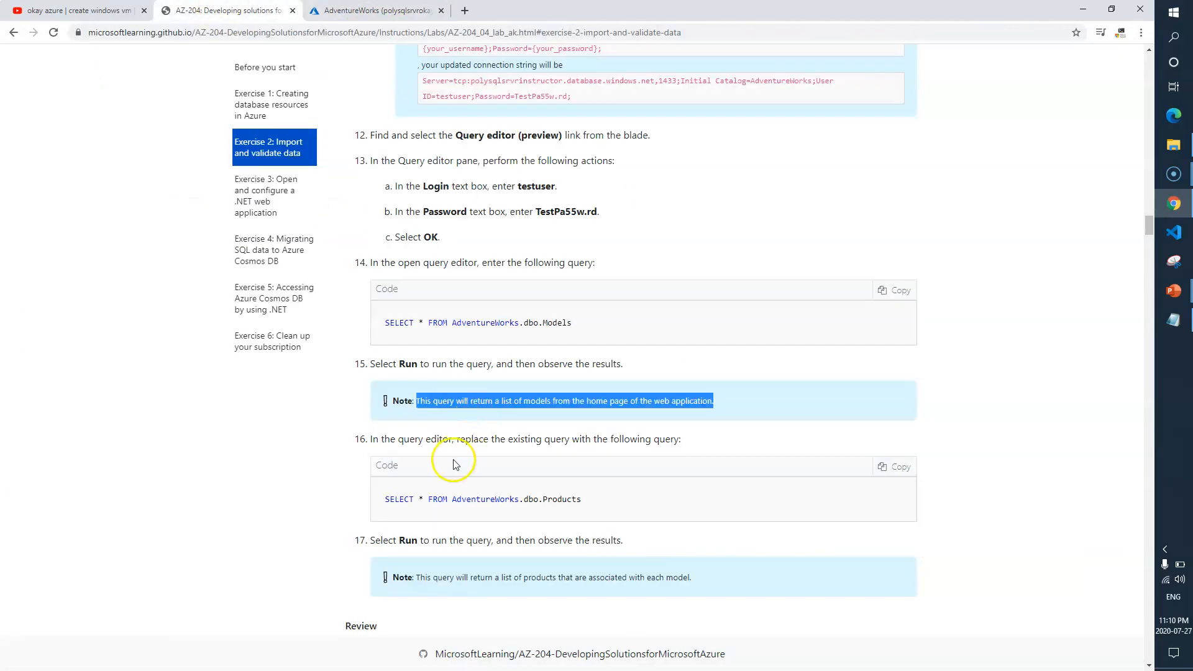
scroll(398, 435, down, 1)
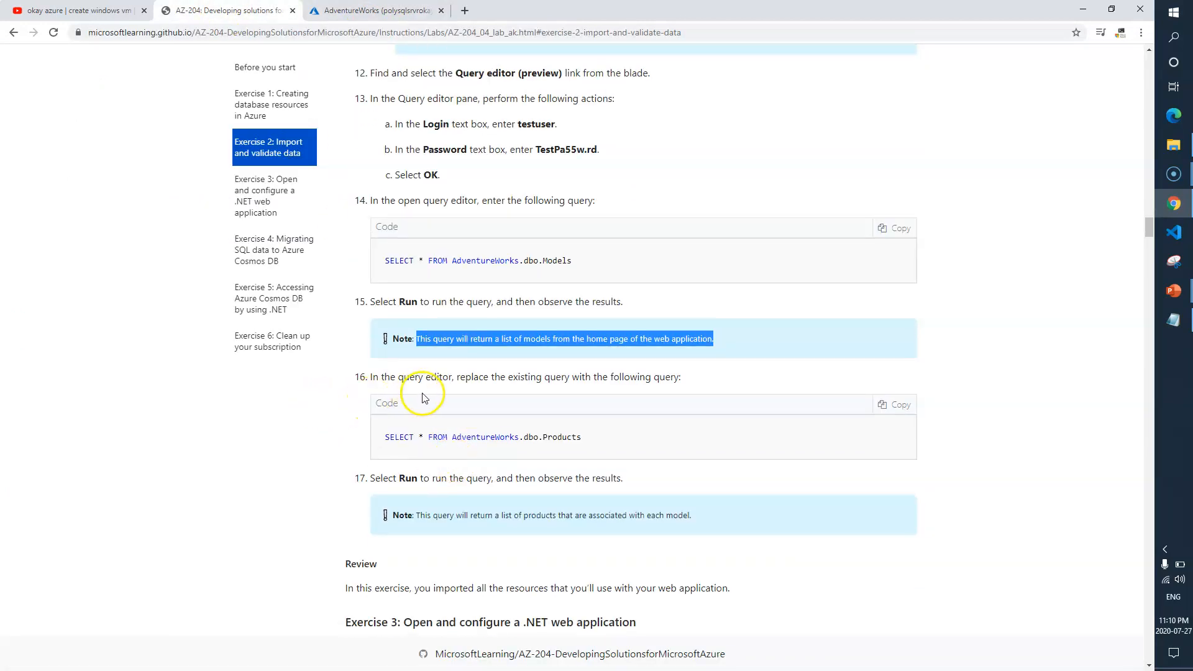
drag(596, 428, 388, 439)
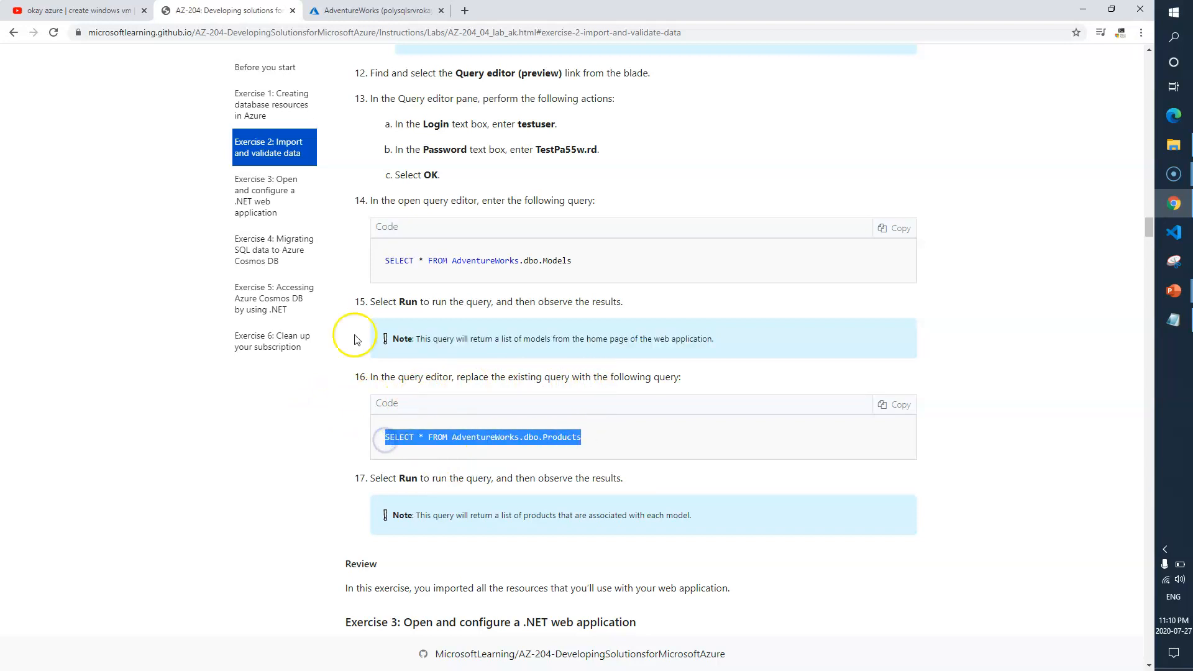
- Replace the Models query in the Azure query editor with SELECT * FROM AdventureWorks.dbo.Products, run it and look at the results
click(367, 11)
click(626, 214)
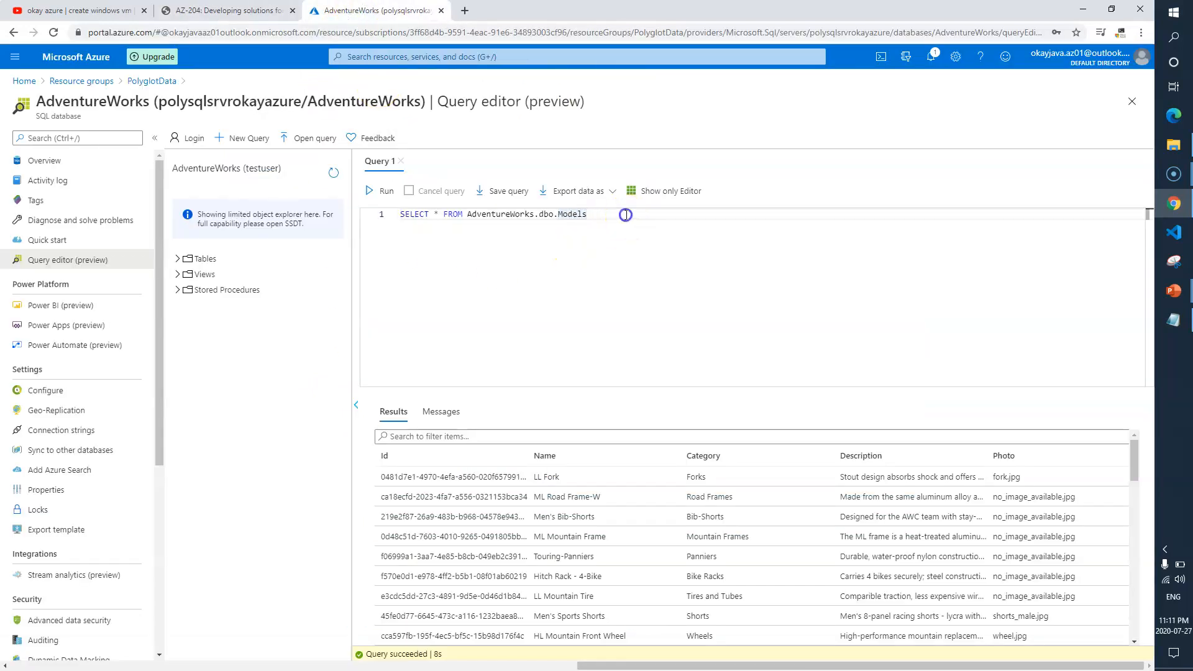
drag(626, 215, 405, 214)
key(BackSpace)
key(ctrl+v)
click(373, 194)
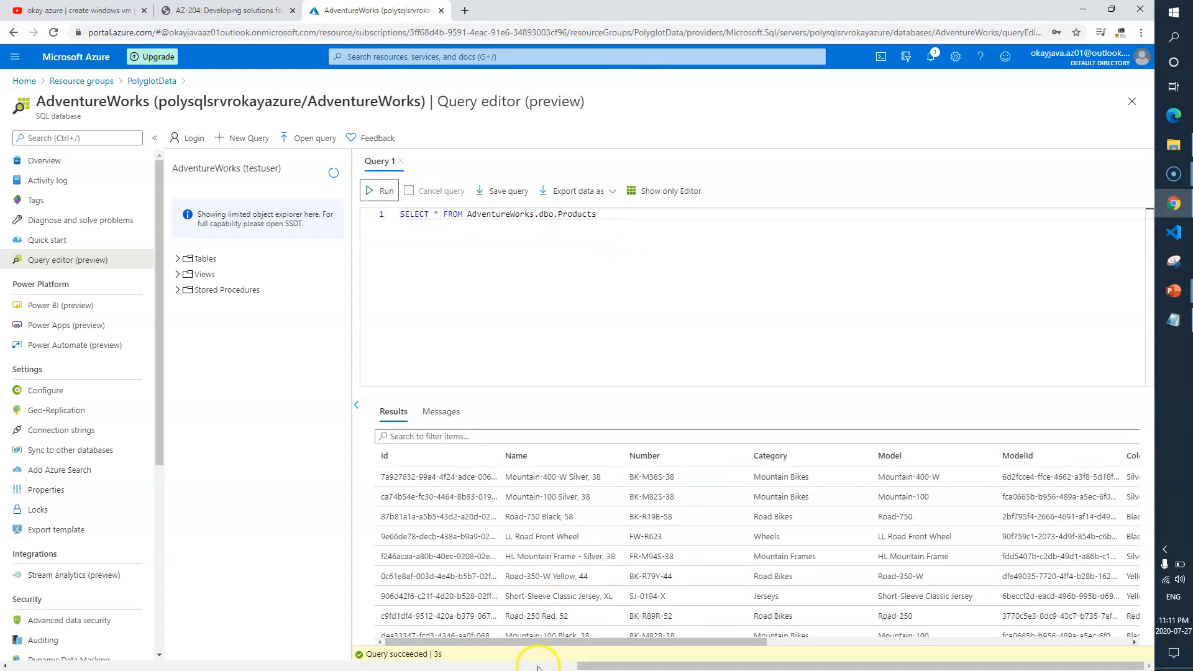
drag(565, 641, 536, 623)
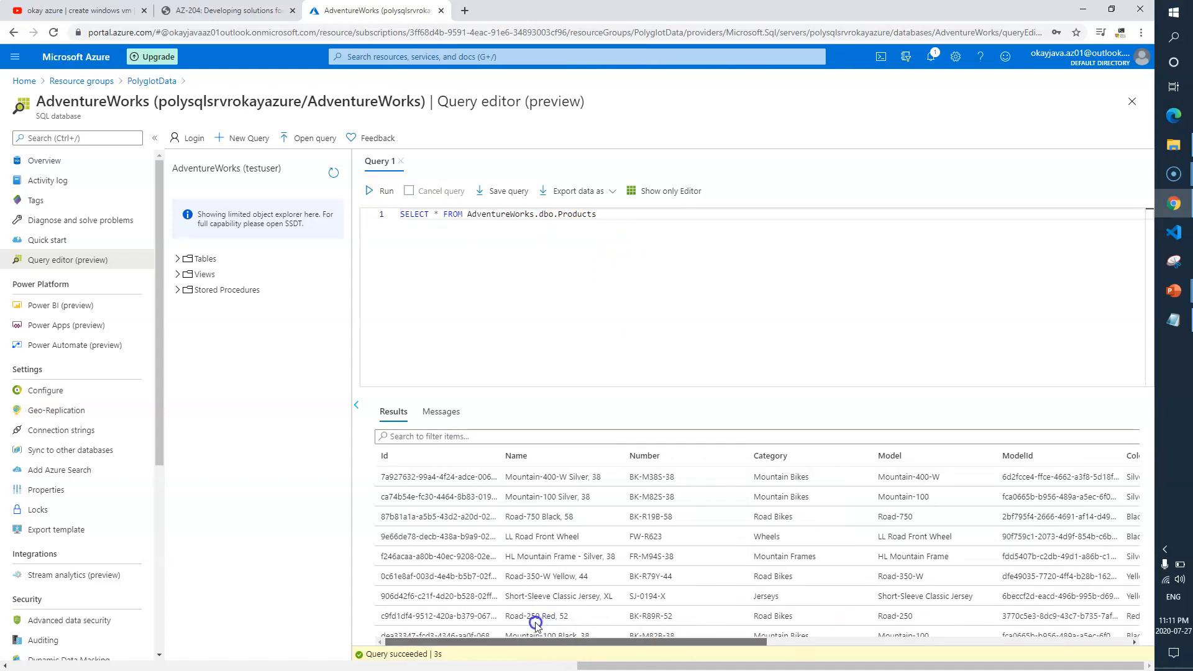
- Return to the lab instructions and read the Products query note, the Exercise 2 review and the Exercise 3 heading
click(225, 11)
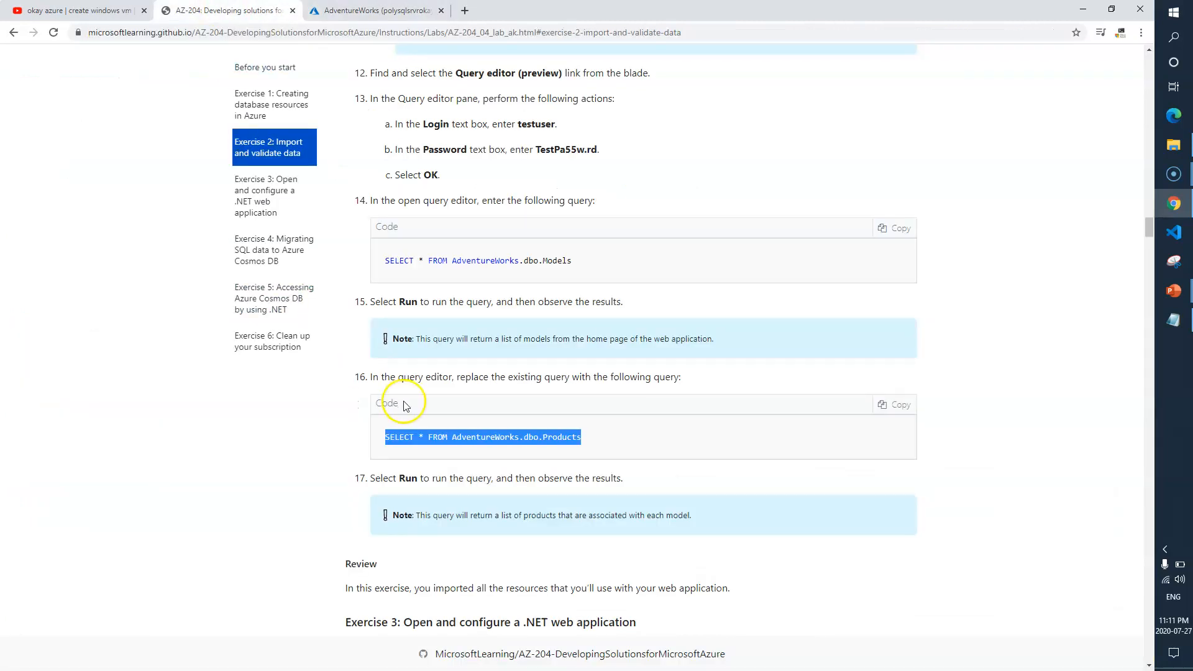
scroll(405, 405, down, 3)
drag(420, 329, 500, 332)
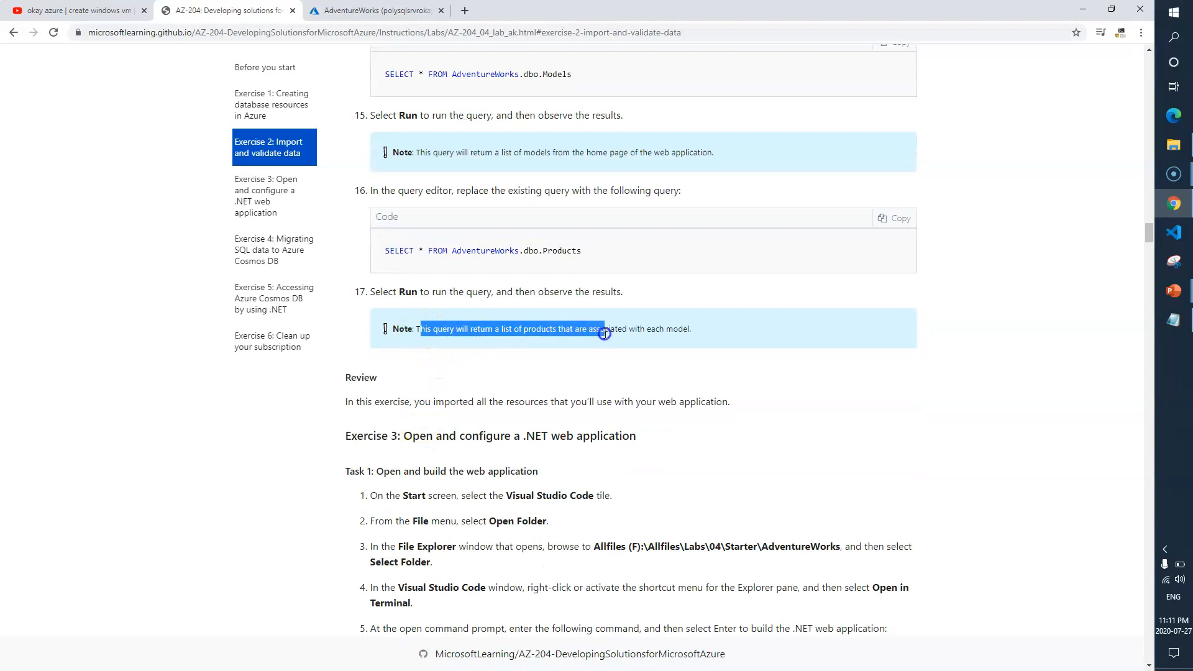
drag(605, 334, 698, 338)
click(571, 361)
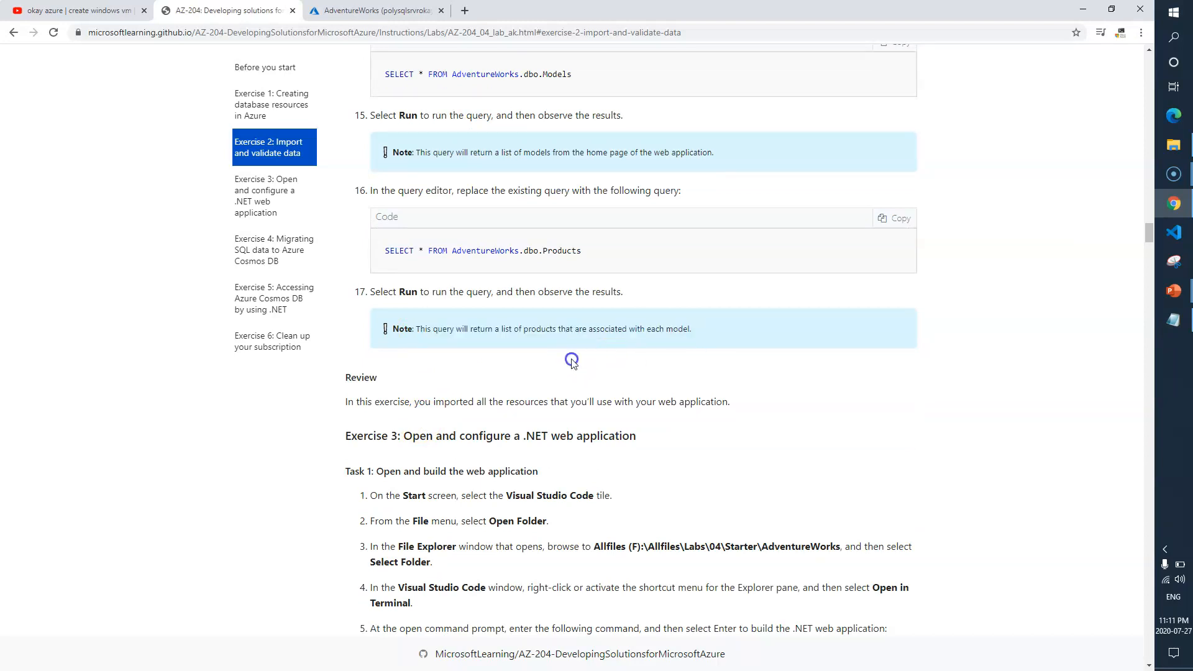
drag(746, 403, 372, 404)
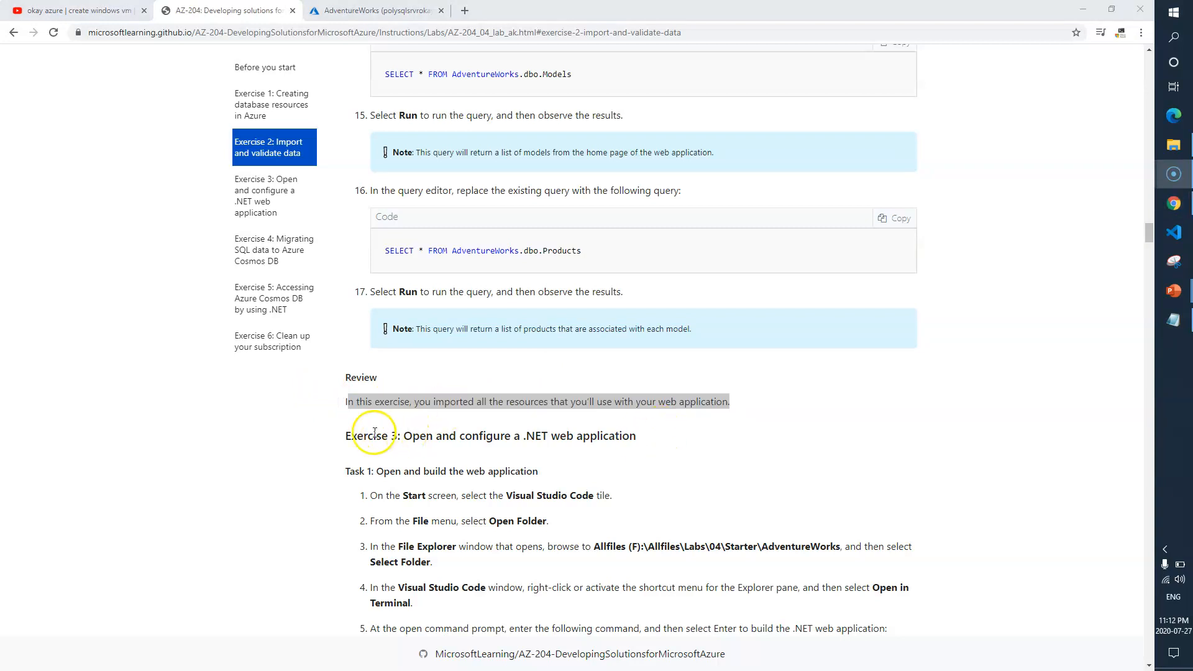
drag(341, 438, 629, 440)
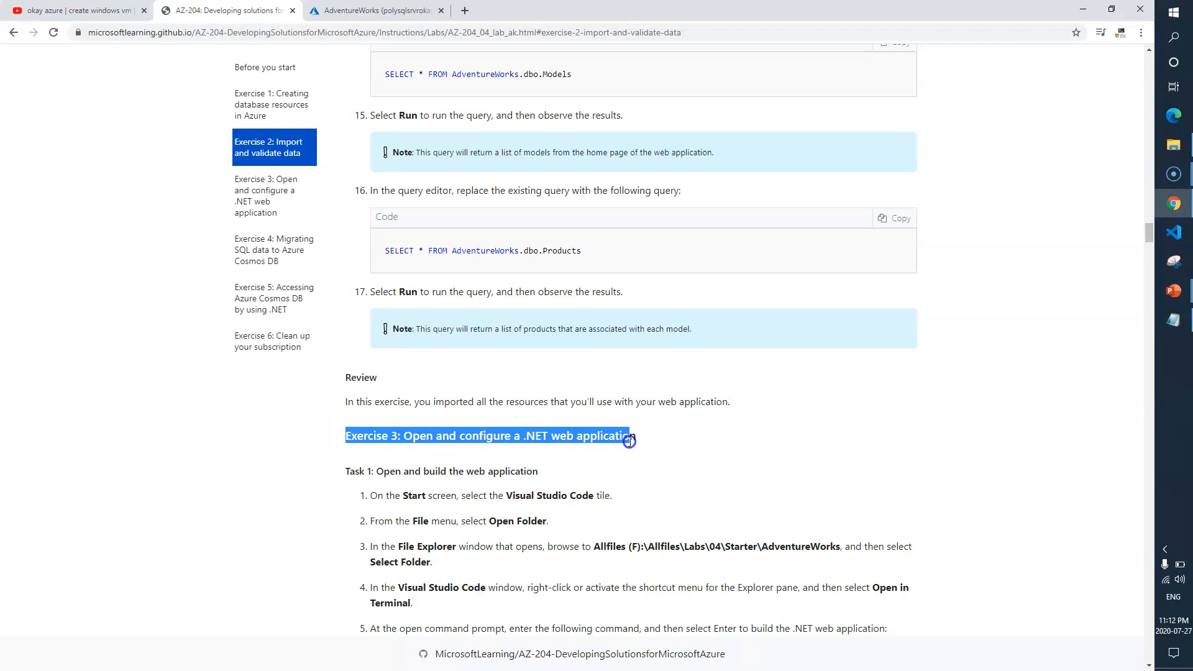